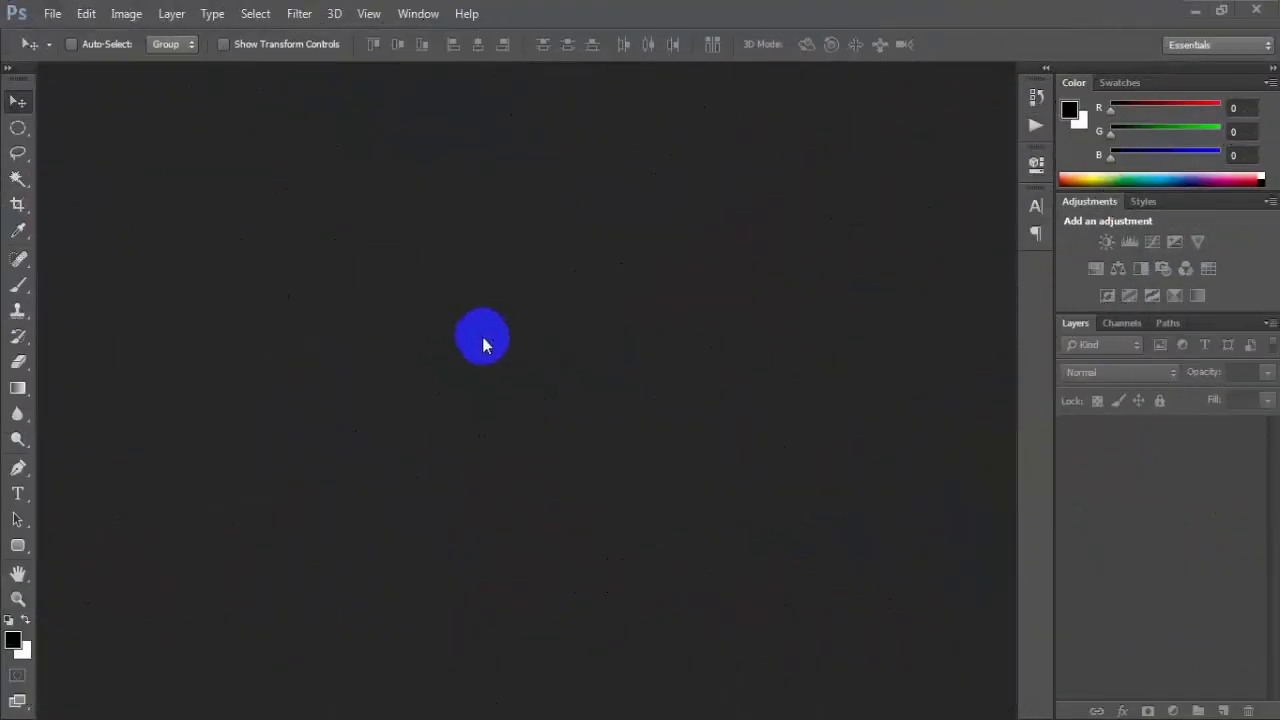
# Open Photo 11 (3).jpg of the woman at the Taj Mahal and duplicate Background as Layer 1
pyautogui.click(52, 13)
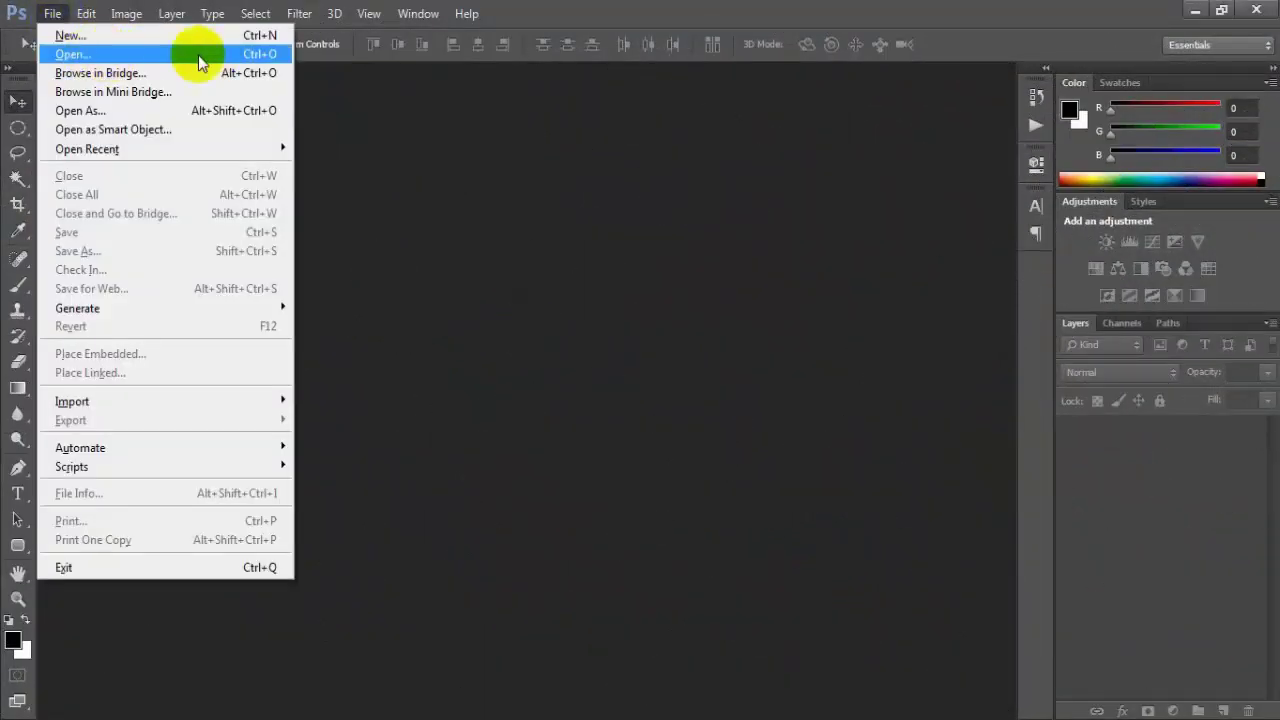
pyautogui.click(160, 55)
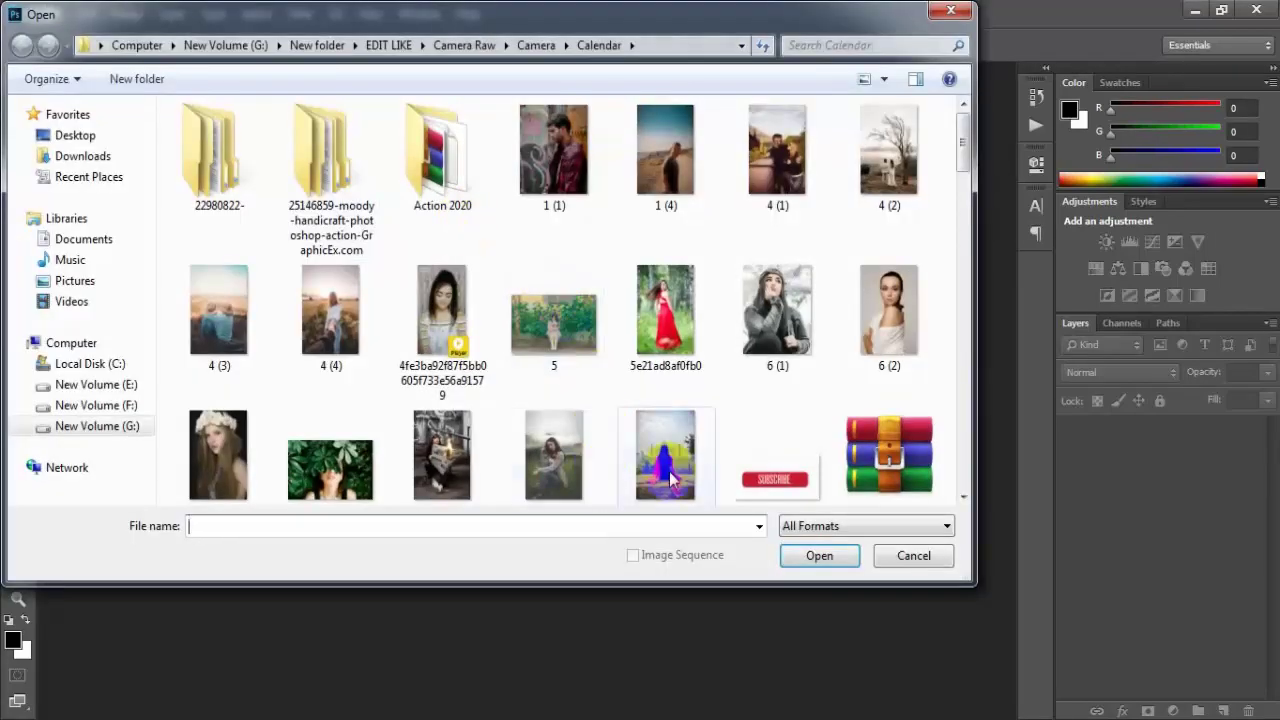
pyautogui.click(665, 455)
pyautogui.click(819, 555)
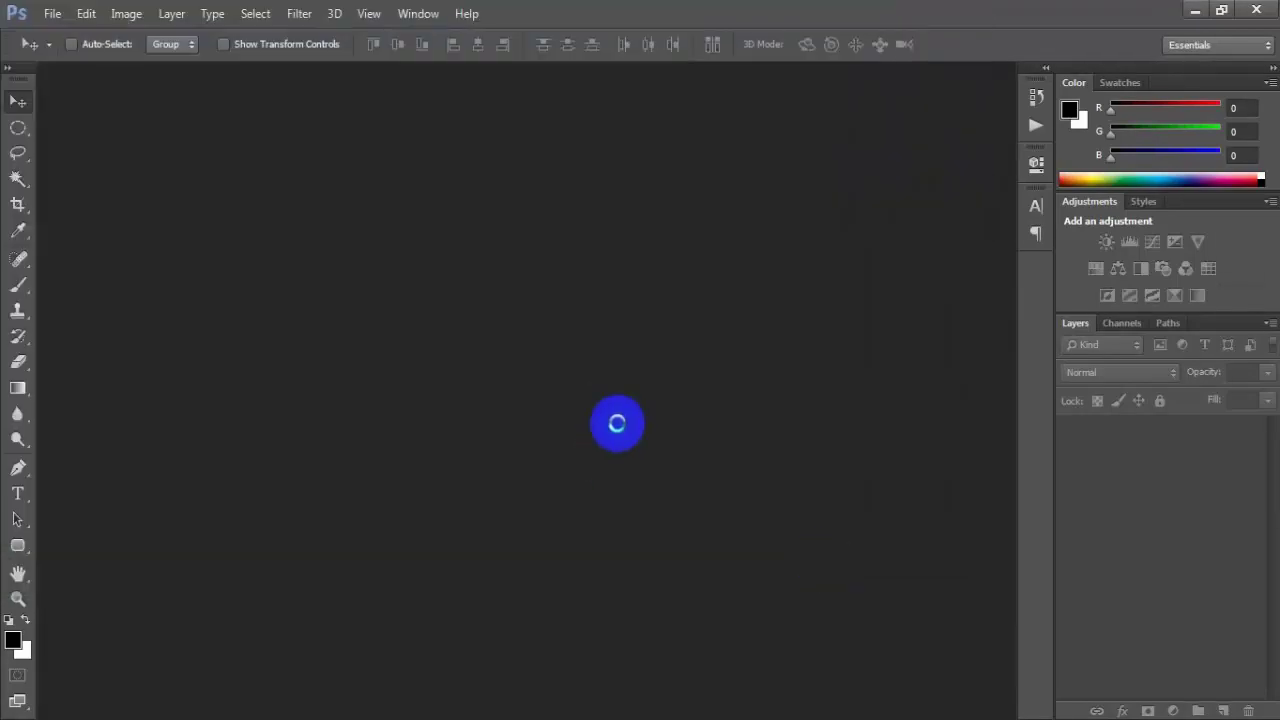
pyautogui.hotkey('ctrl', 'j')
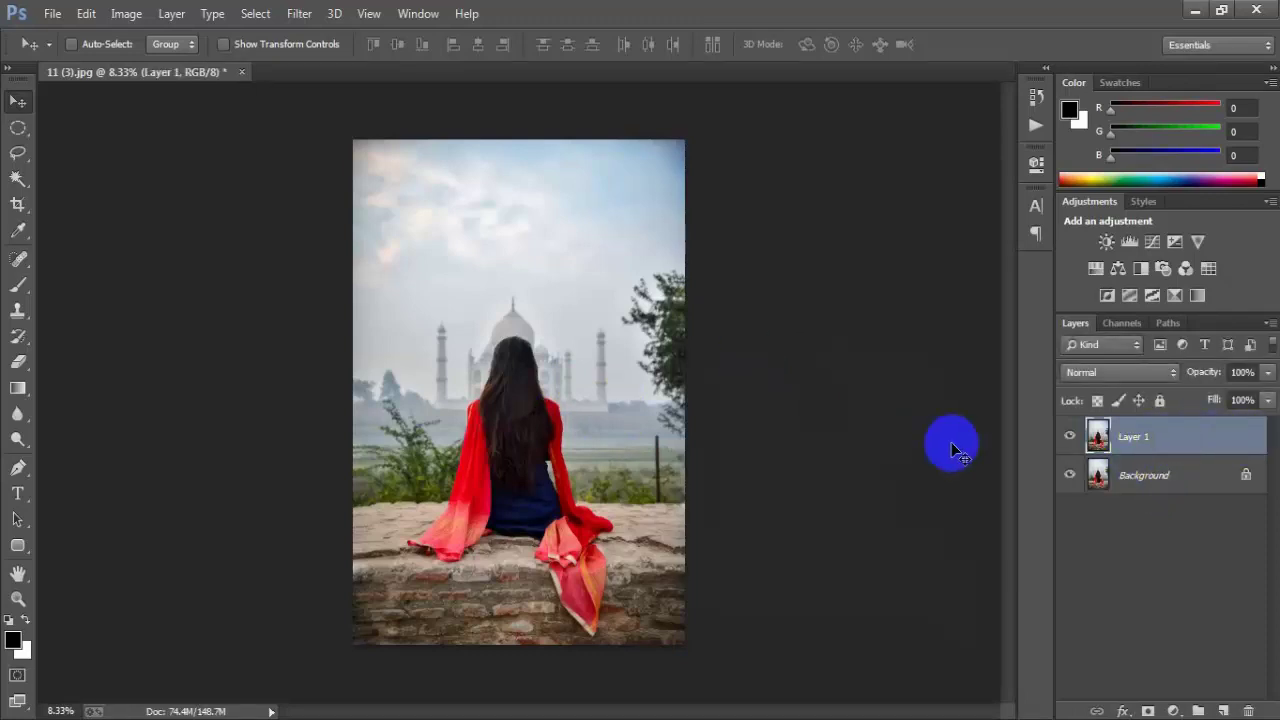
# In the Camera Raw Filter, set Temperature +11, Tint -3, Exposure -0.20, Contrast -3, Highlights -23, Shadows +46, Whites -25 and Blacks +60
pyautogui.click(300, 14)
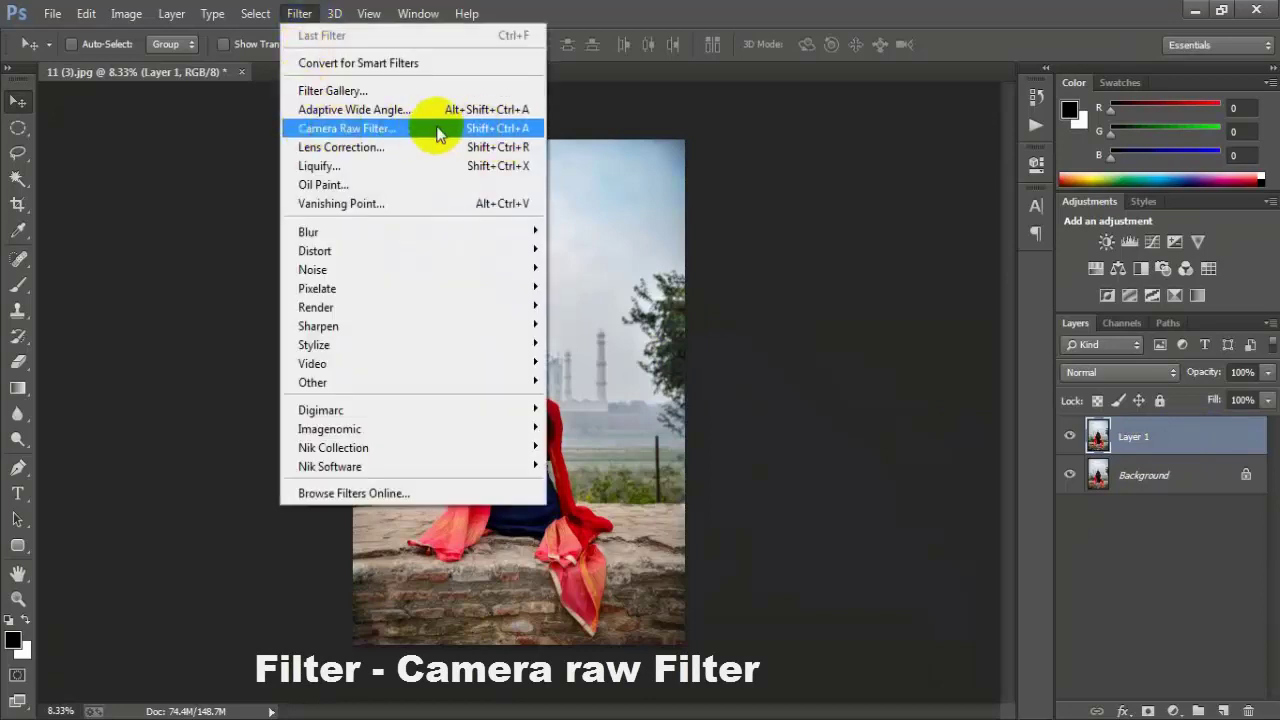
pyautogui.click(443, 128)
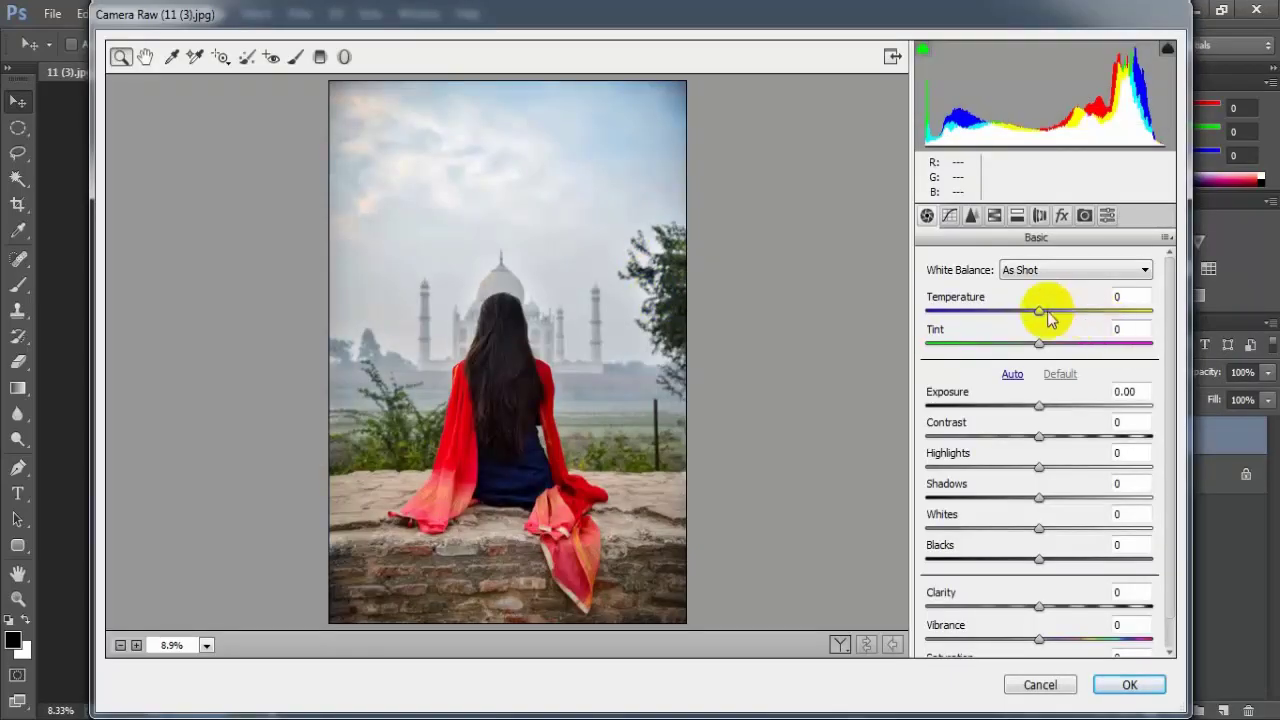
pyautogui.moveTo(1048, 318); pyautogui.dragTo(1053, 318)
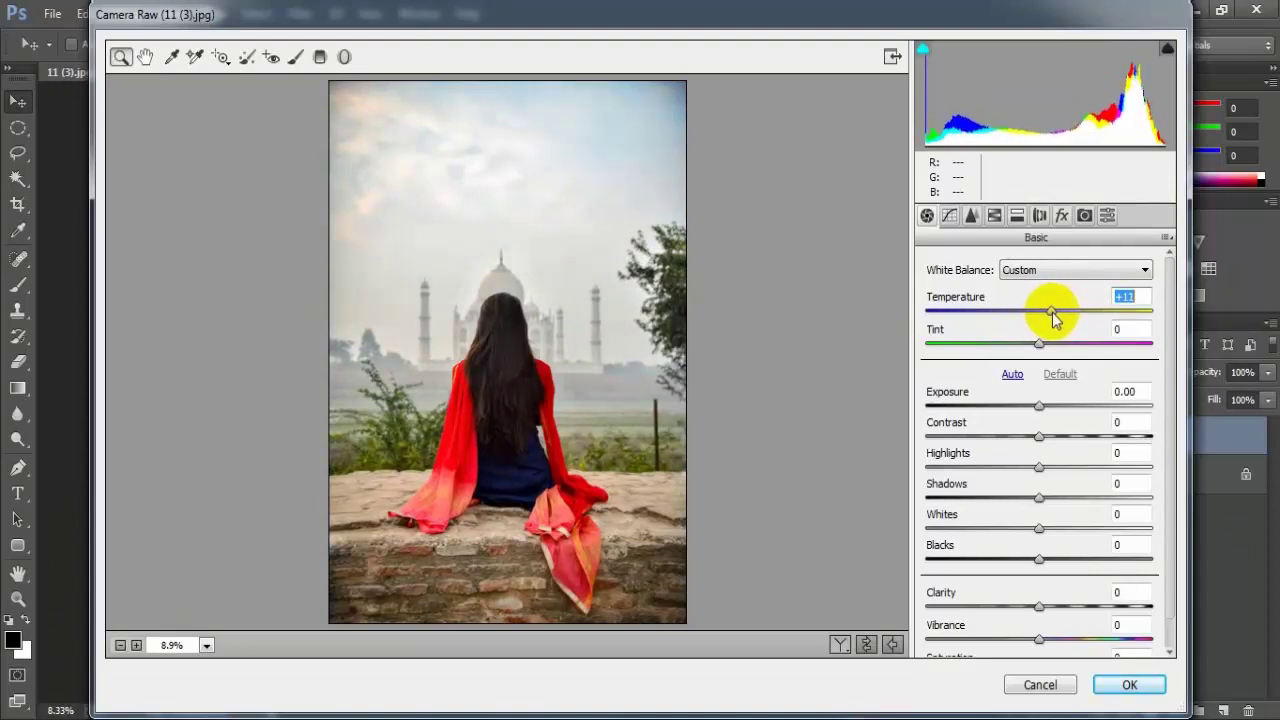
pyautogui.moveTo(1039, 343); pyautogui.dragTo(1036, 345)
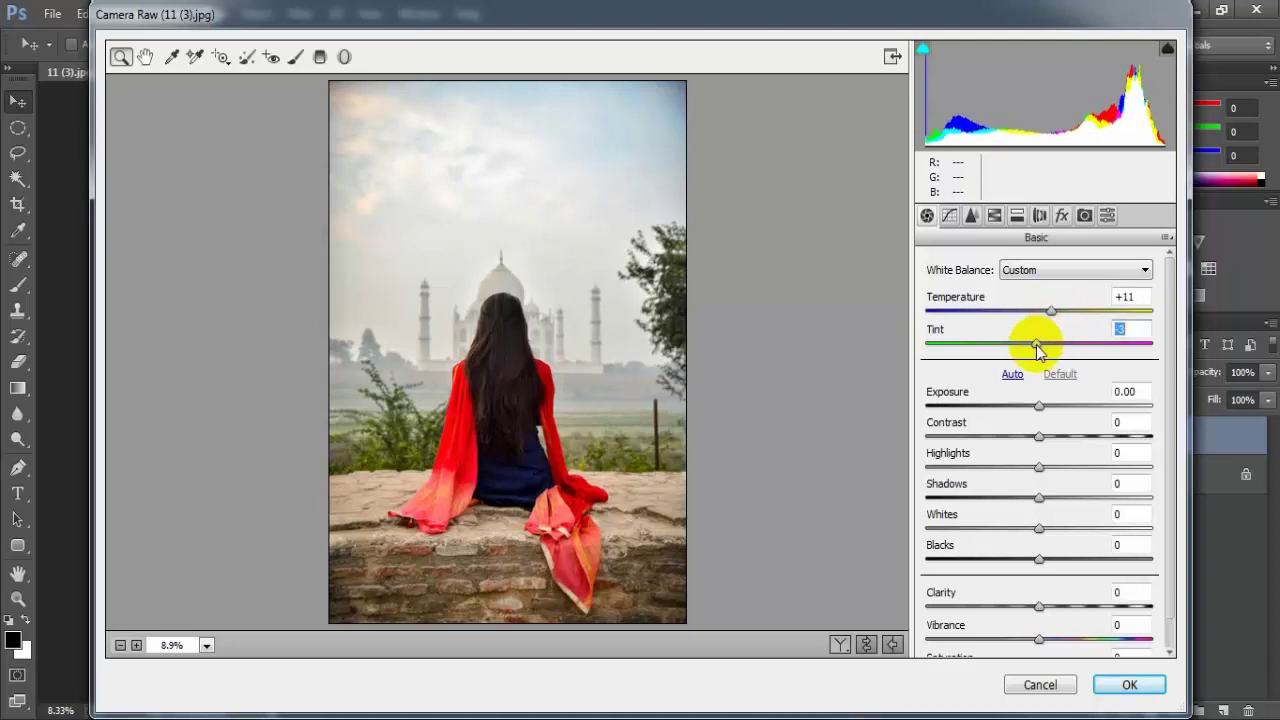
pyautogui.moveTo(1038, 406); pyautogui.dragTo(1034, 406)
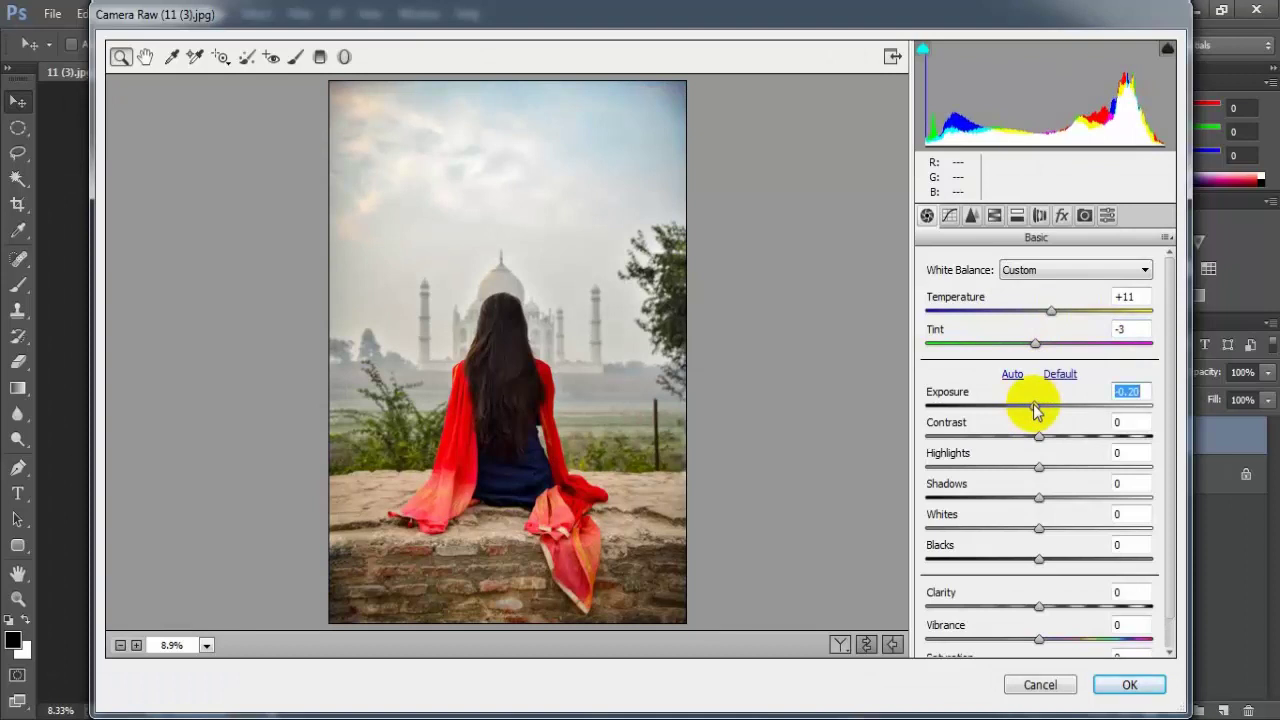
pyautogui.moveTo(1039, 441); pyautogui.dragTo(1036, 439)
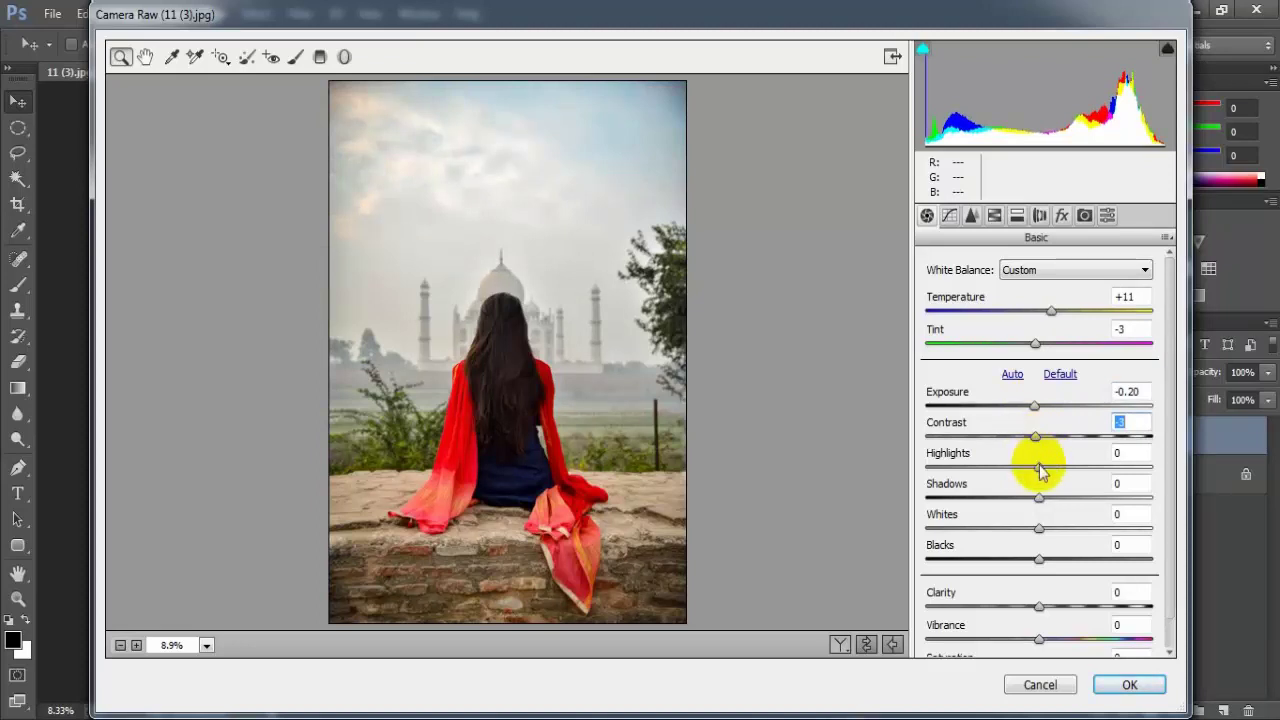
pyautogui.moveTo(1040, 473)
pyautogui.mouseDown()
pyautogui.moveTo(1014, 473)
pyautogui.moveTo(1046, 503)
pyautogui.moveTo(1090, 498)
pyautogui.mouseUp()
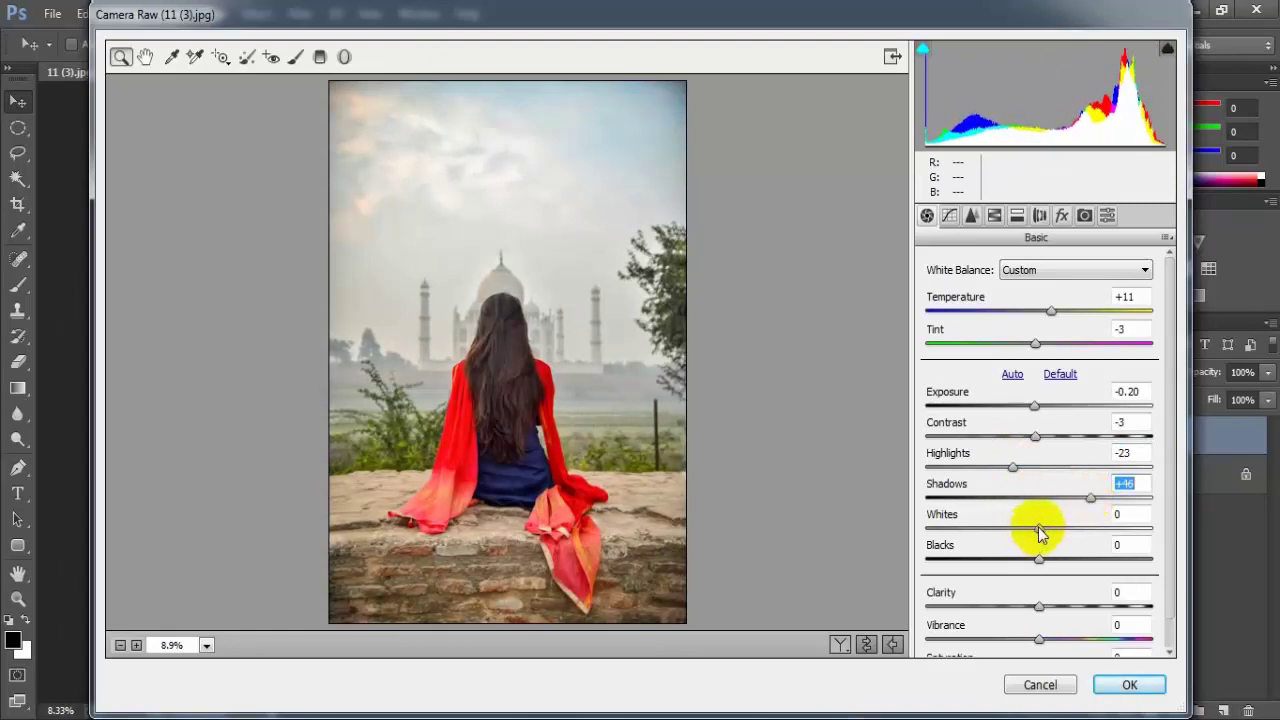
pyautogui.moveTo(1039, 531)
pyautogui.mouseDown()
pyautogui.moveTo(1011, 530)
pyautogui.moveTo(1104, 563)
pyautogui.mouseUp()
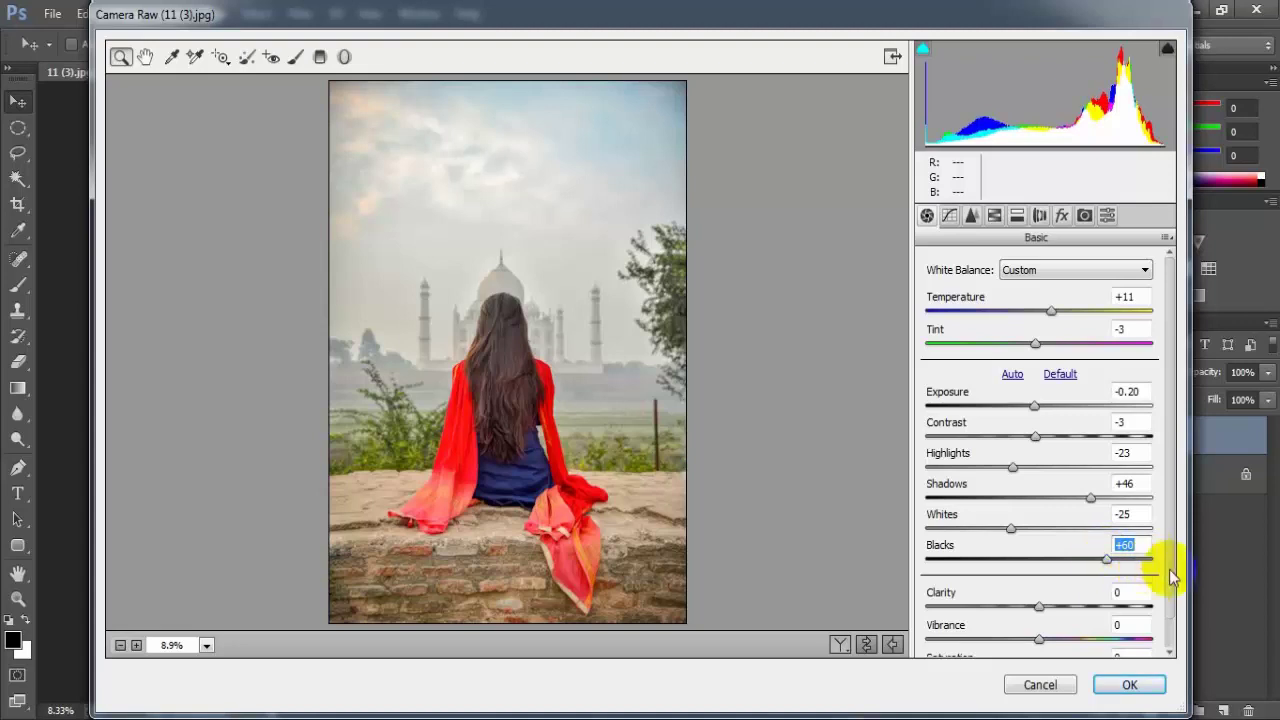
# Raise Clarity to +70 and Vibrance to +90, and lower Saturation to -10
pyautogui.scroll(-1, 1168, 580)
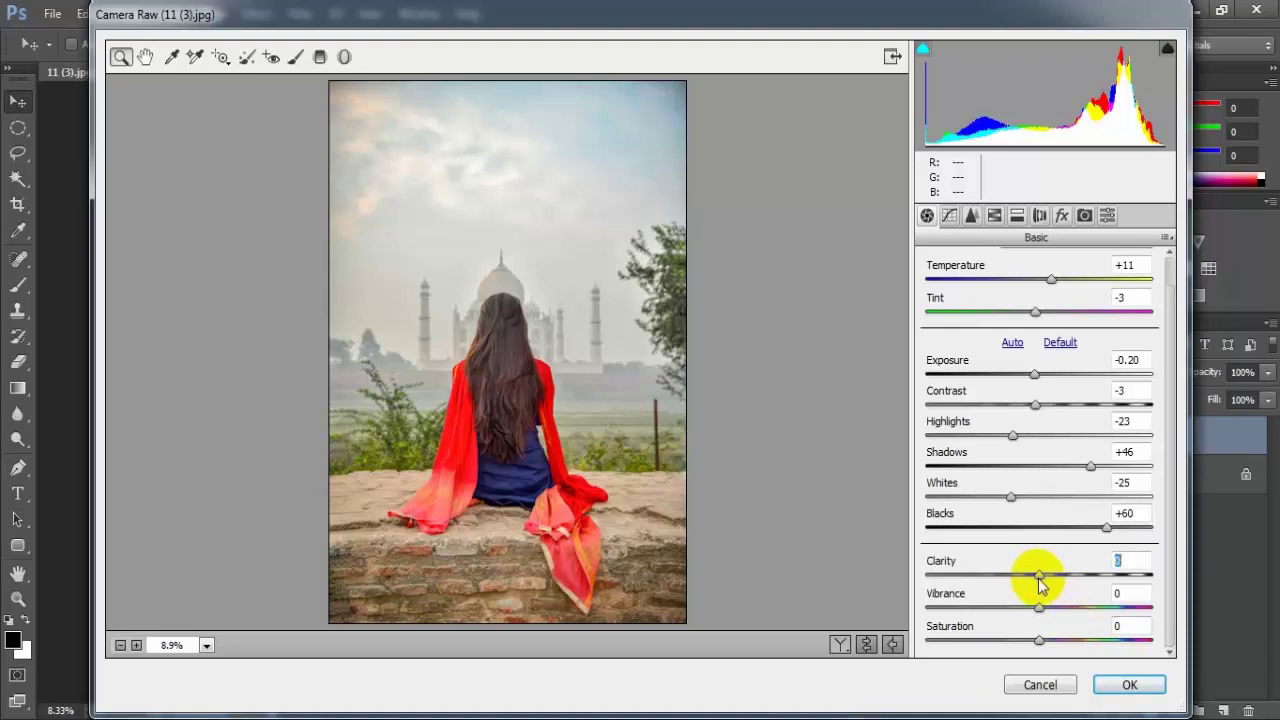
pyautogui.moveTo(1039, 579); pyautogui.dragTo(1117, 585)
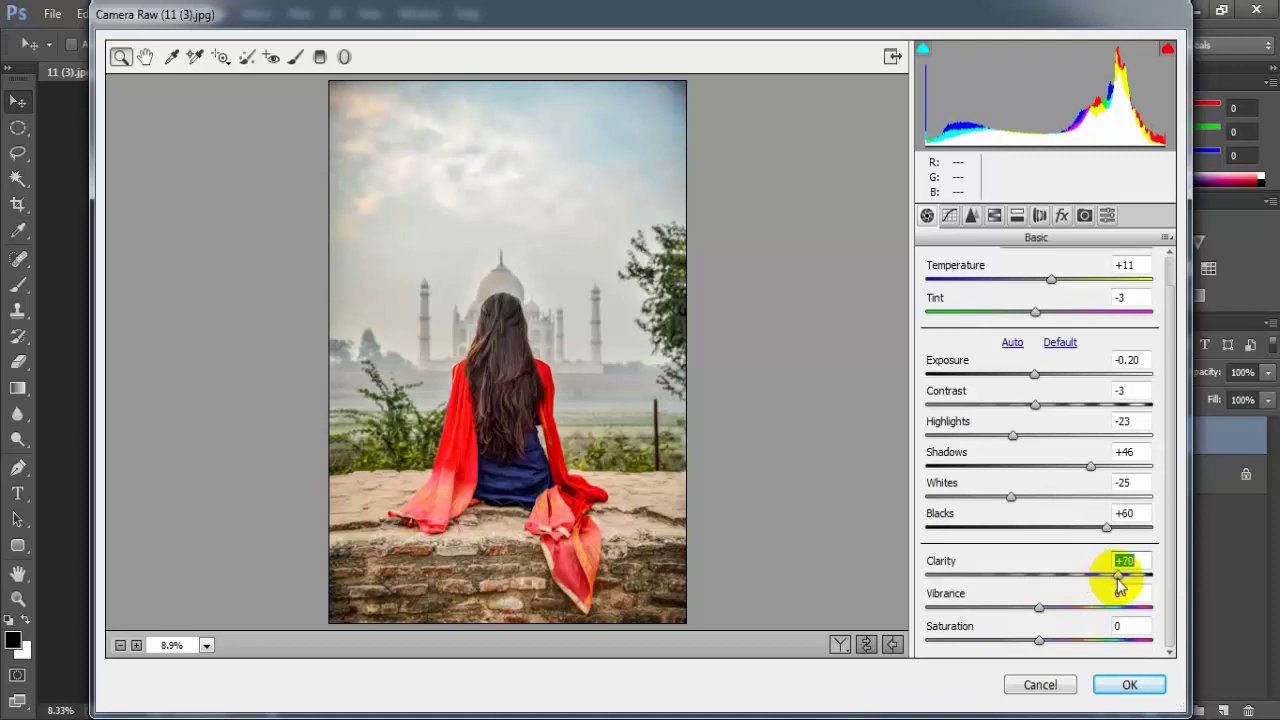
pyautogui.moveTo(1039, 608); pyautogui.dragTo(1140, 612)
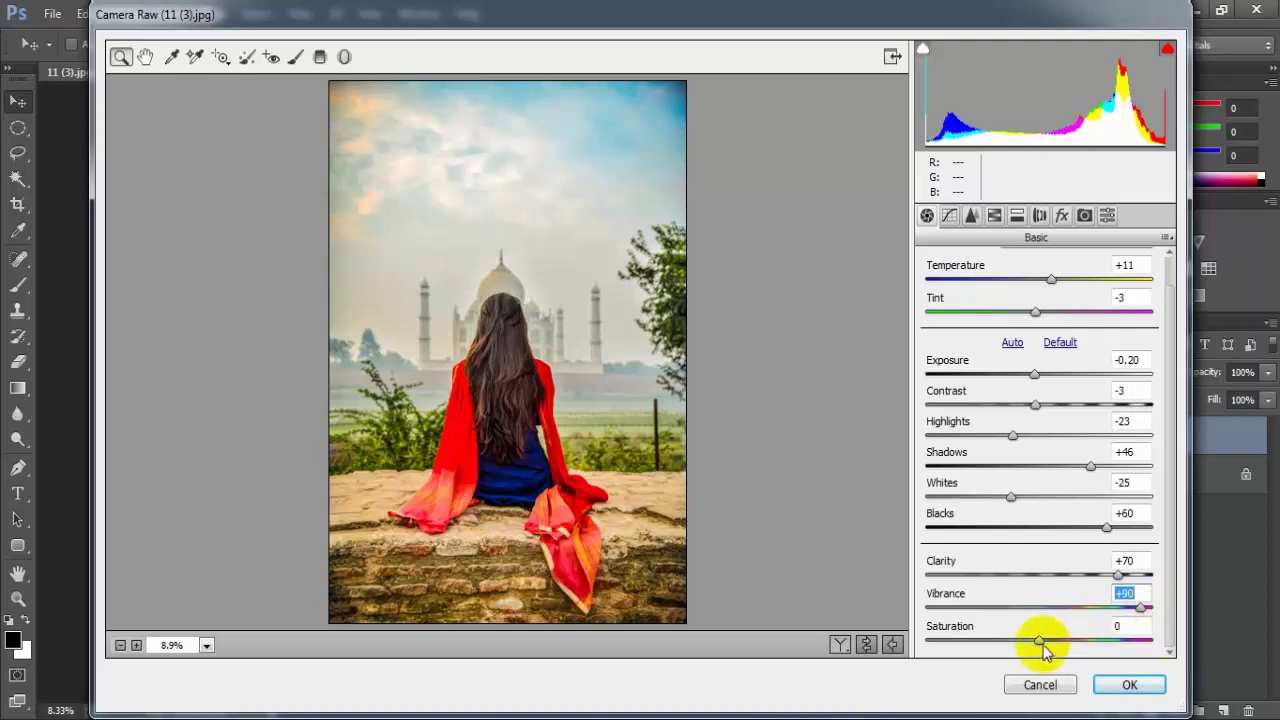
pyautogui.moveTo(1042, 650)
pyautogui.mouseDown()
pyautogui.moveTo(1018, 648)
pyautogui.moveTo(1031, 641)
pyautogui.mouseUp()
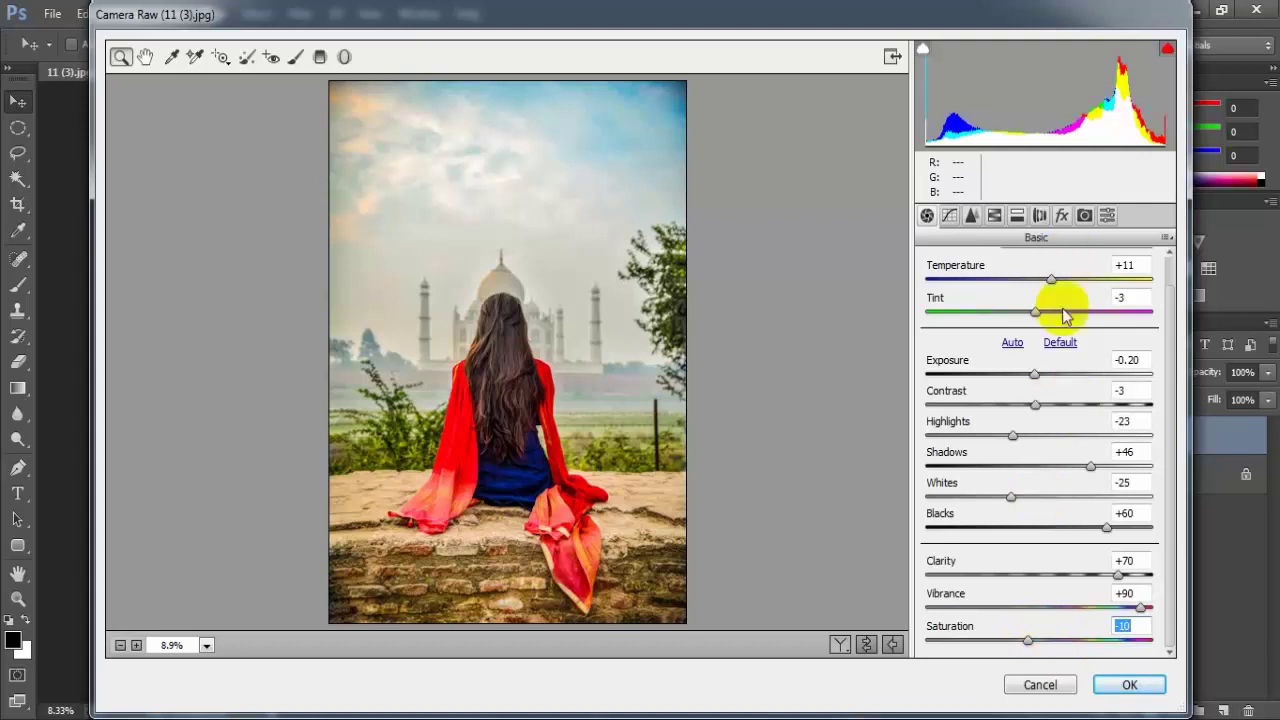
pyautogui.click(1140, 622)
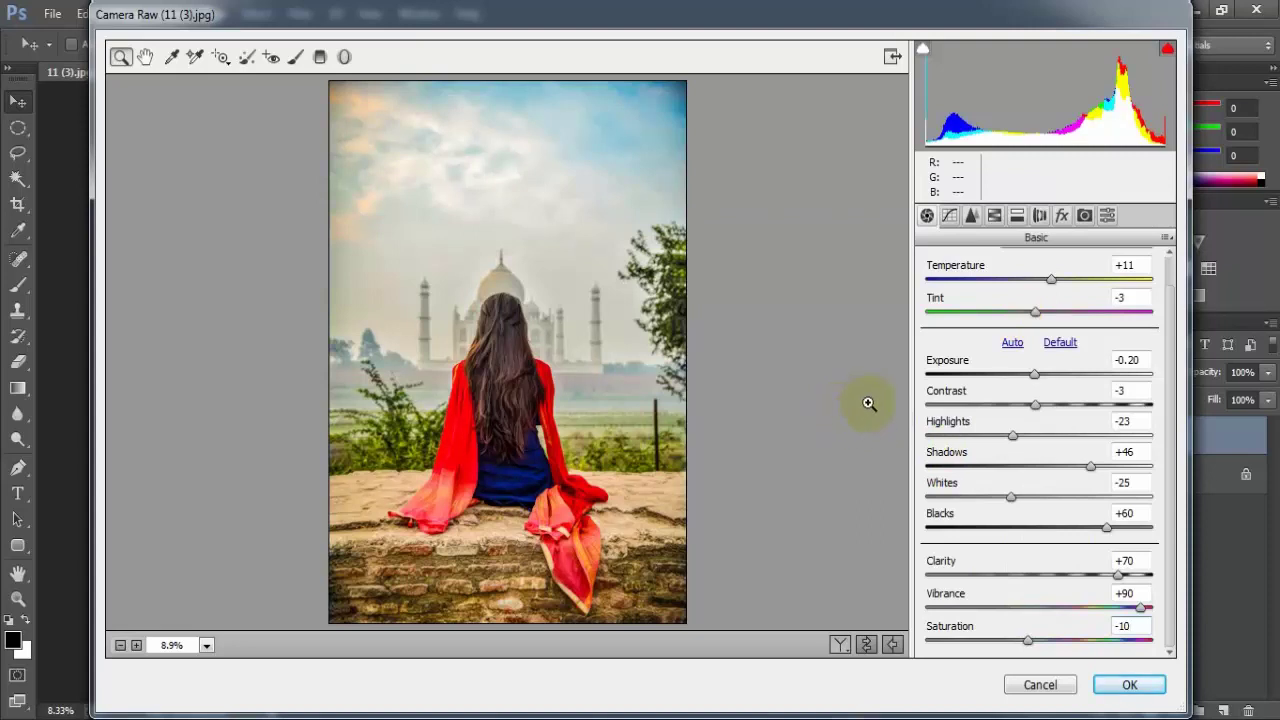
pyautogui.click(949, 216)
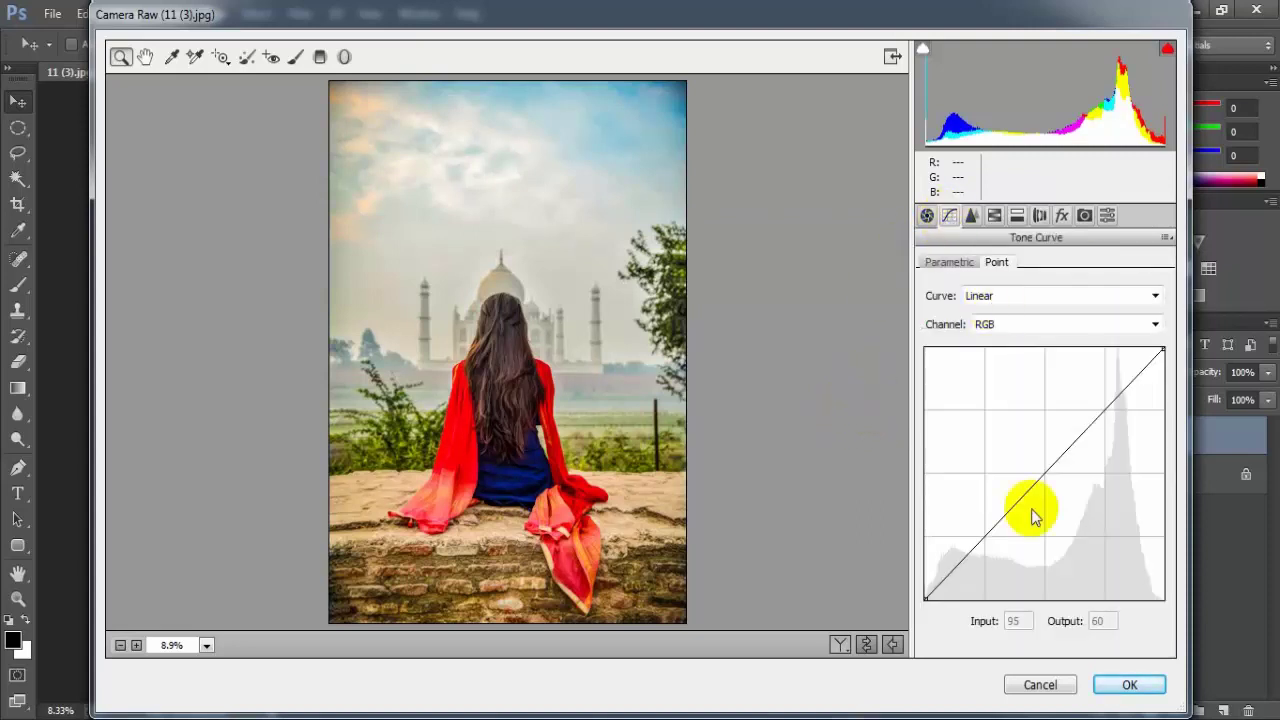
# Shape the Point tone curve with lifted shadow and midtone points to fade the blacks
pyautogui.click(984, 540)
pyautogui.moveTo(926, 599); pyautogui.dragTo(919, 573)
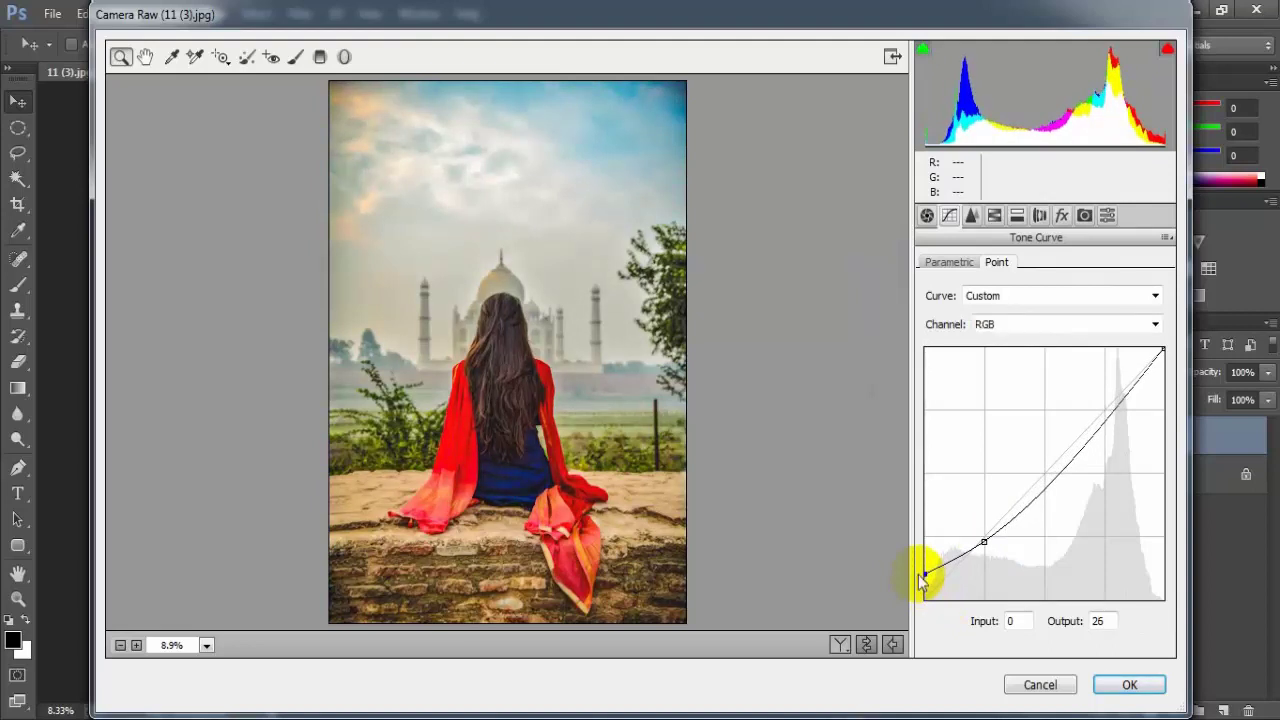
pyautogui.moveTo(1048, 484); pyautogui.dragTo(1042, 474)
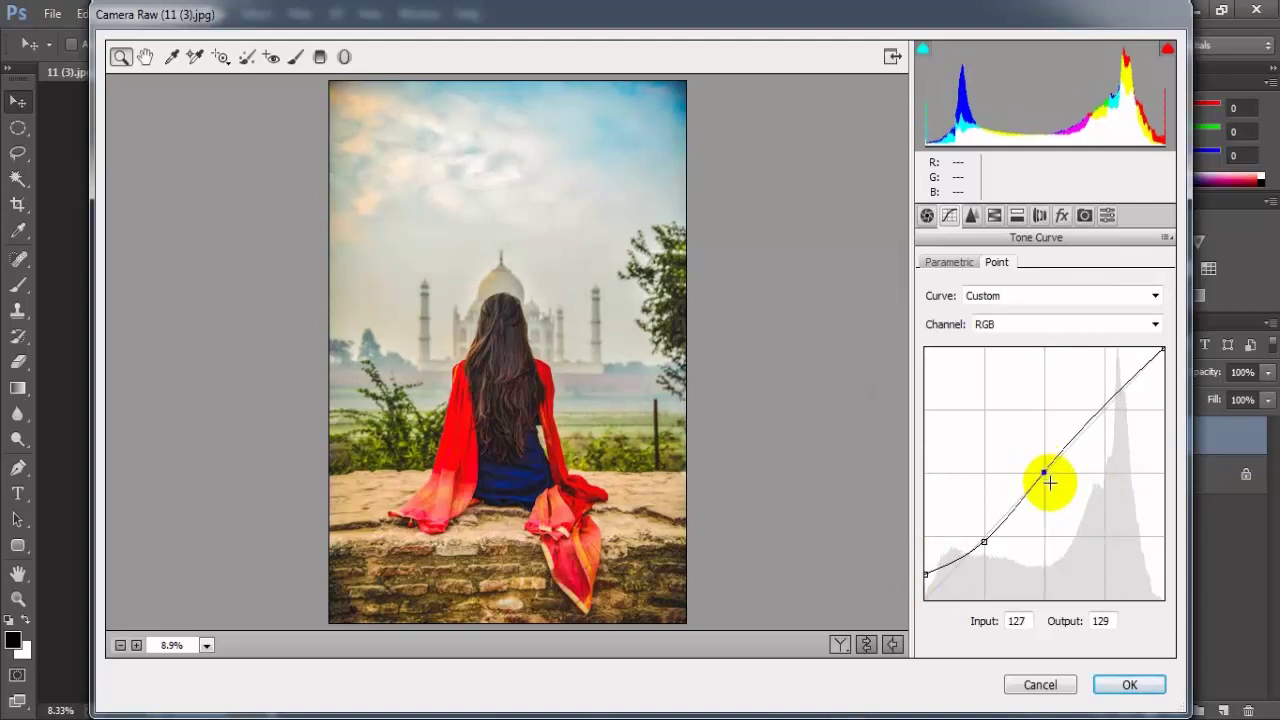
pyautogui.click(1164, 349)
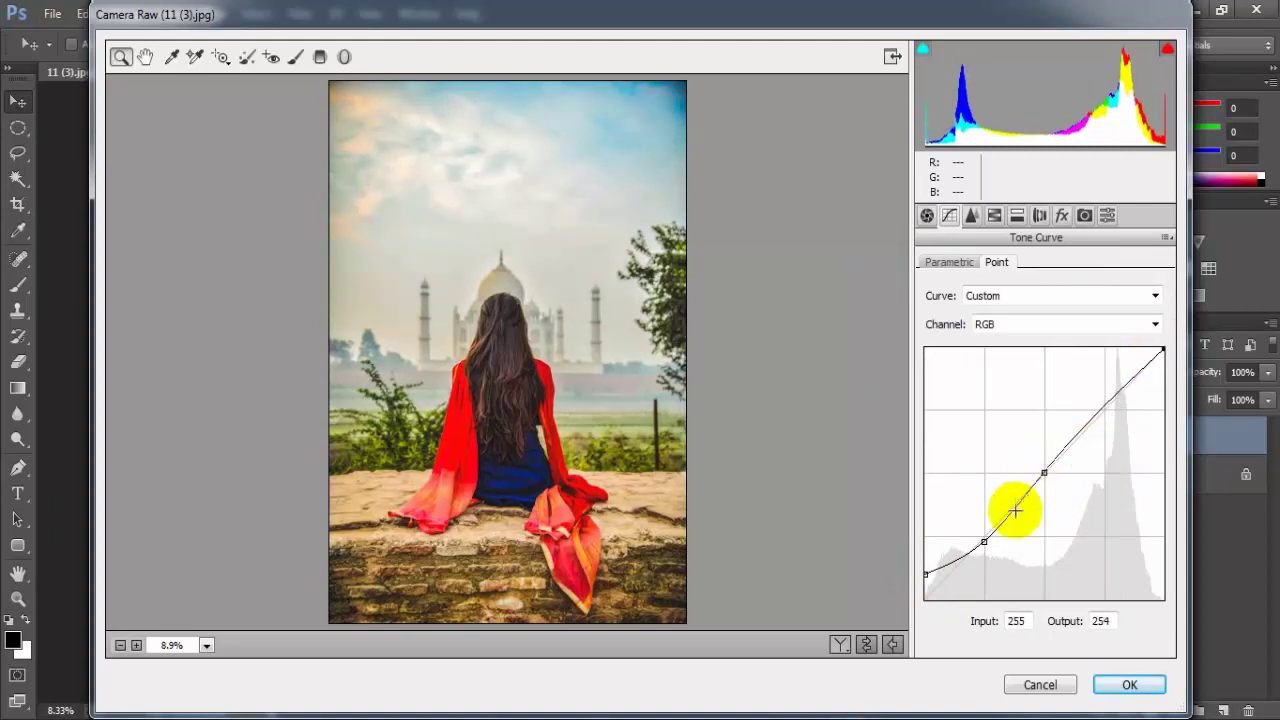
pyautogui.click(984, 541)
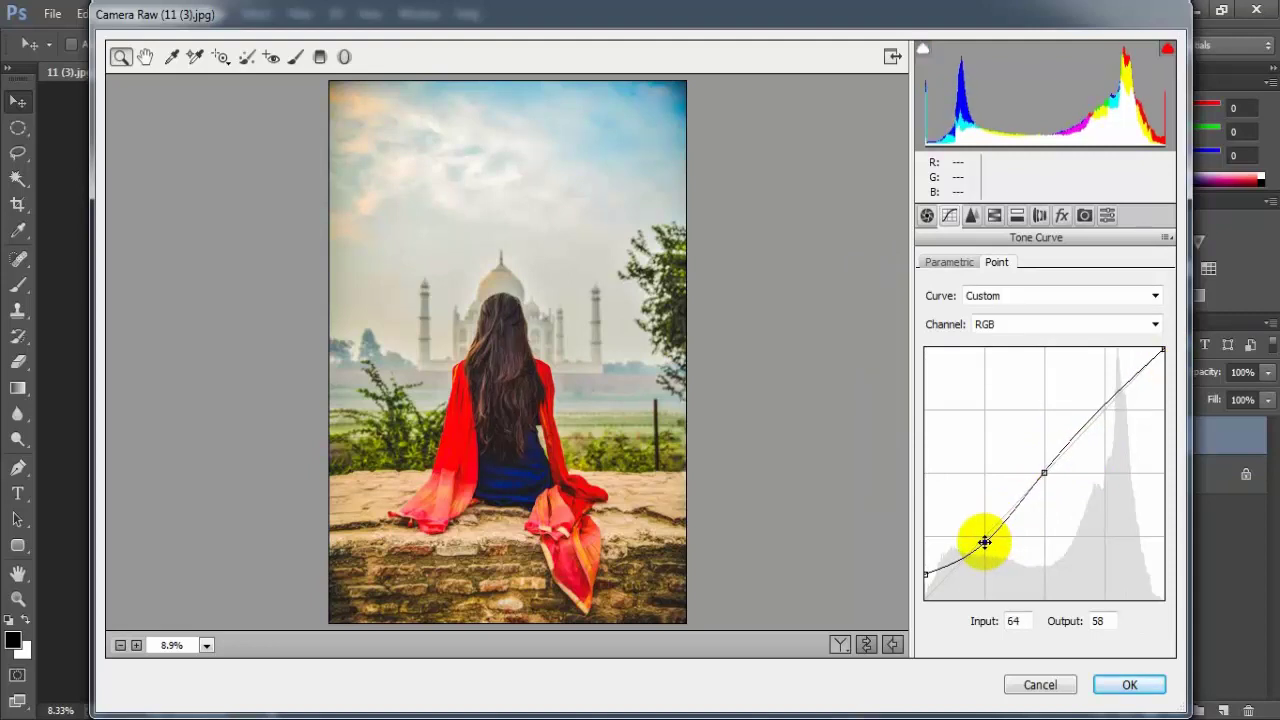
pyautogui.press('Up')
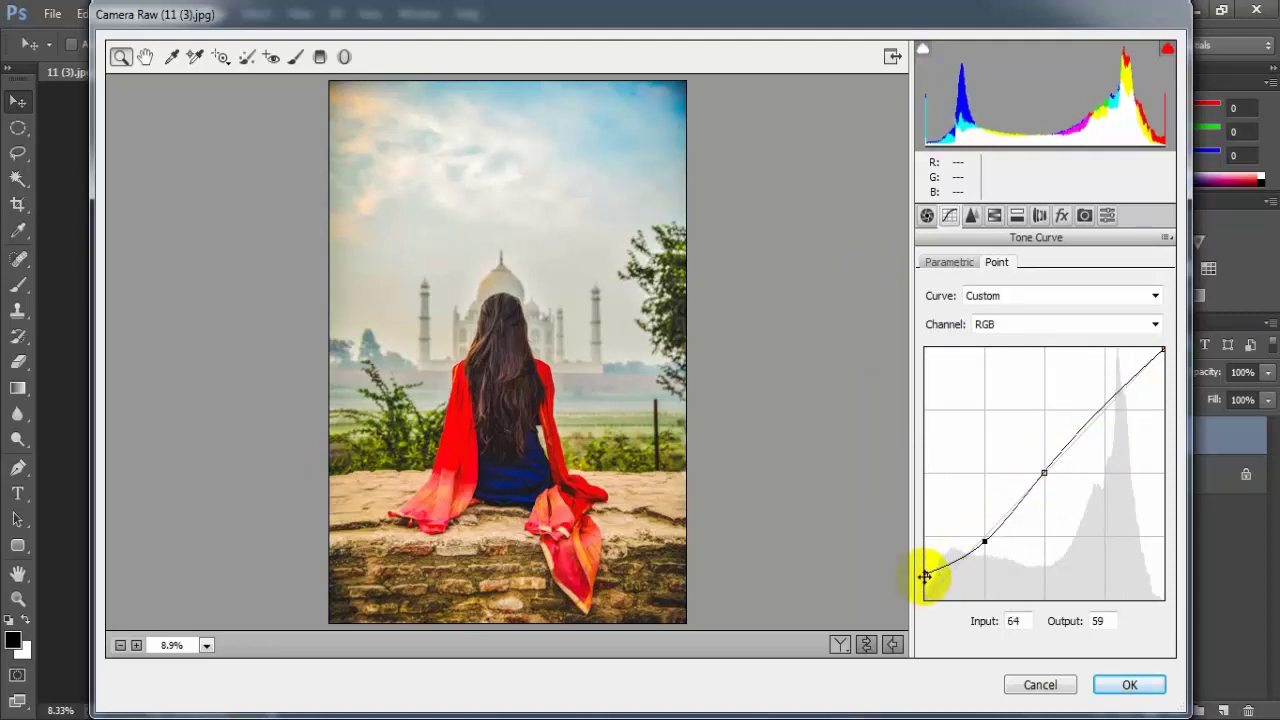
pyautogui.click(960, 558)
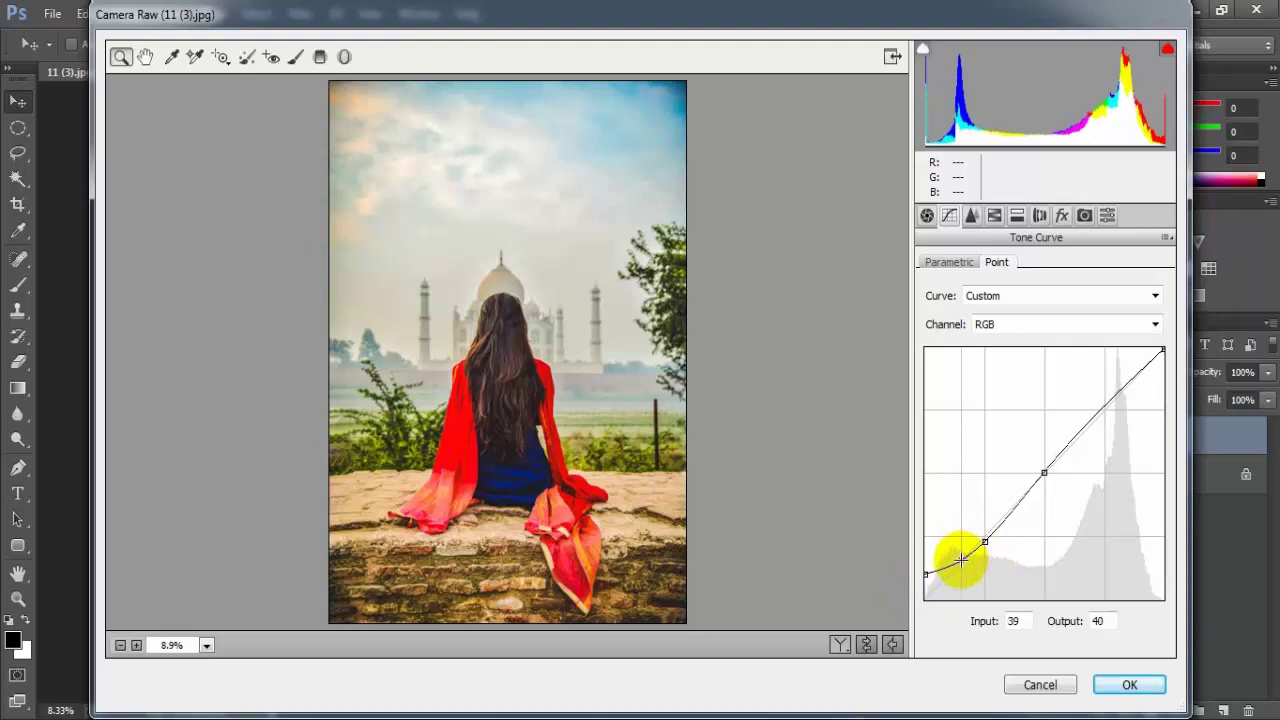
pyautogui.moveTo(960, 558); pyautogui.dragTo(960, 562)
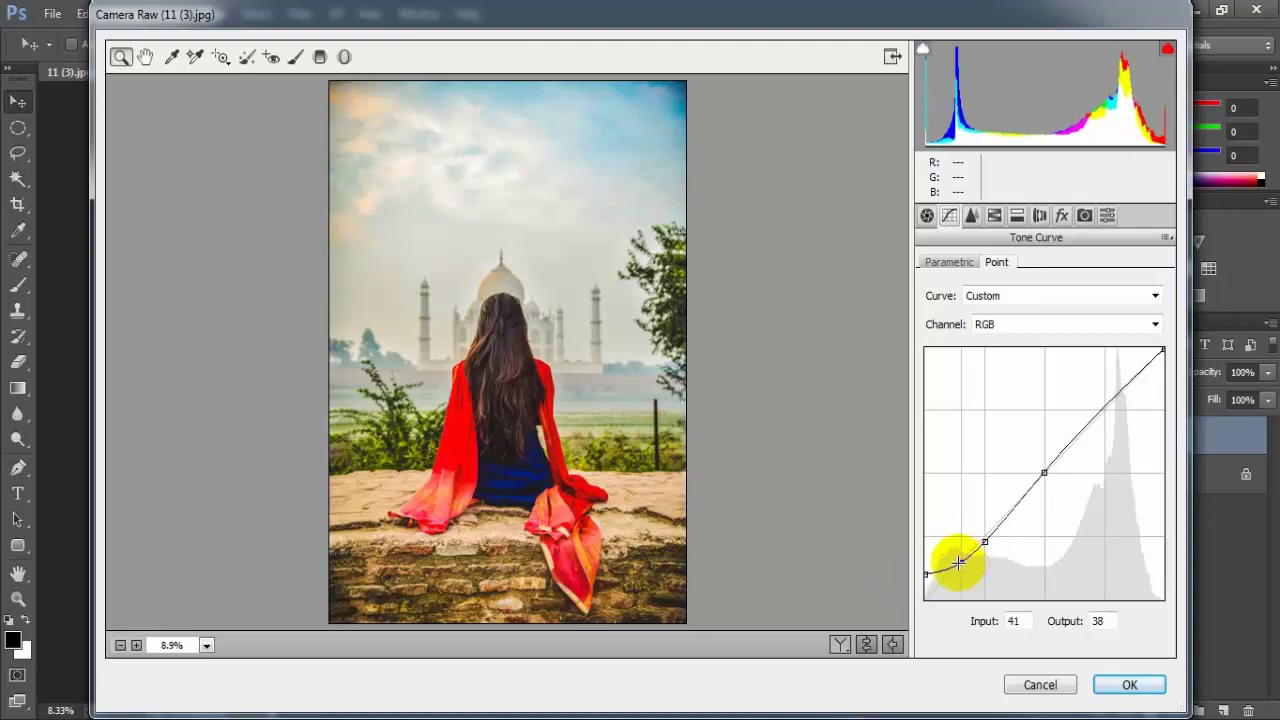
pyautogui.click(985, 541)
pyautogui.moveTo(985, 541); pyautogui.dragTo(985, 540)
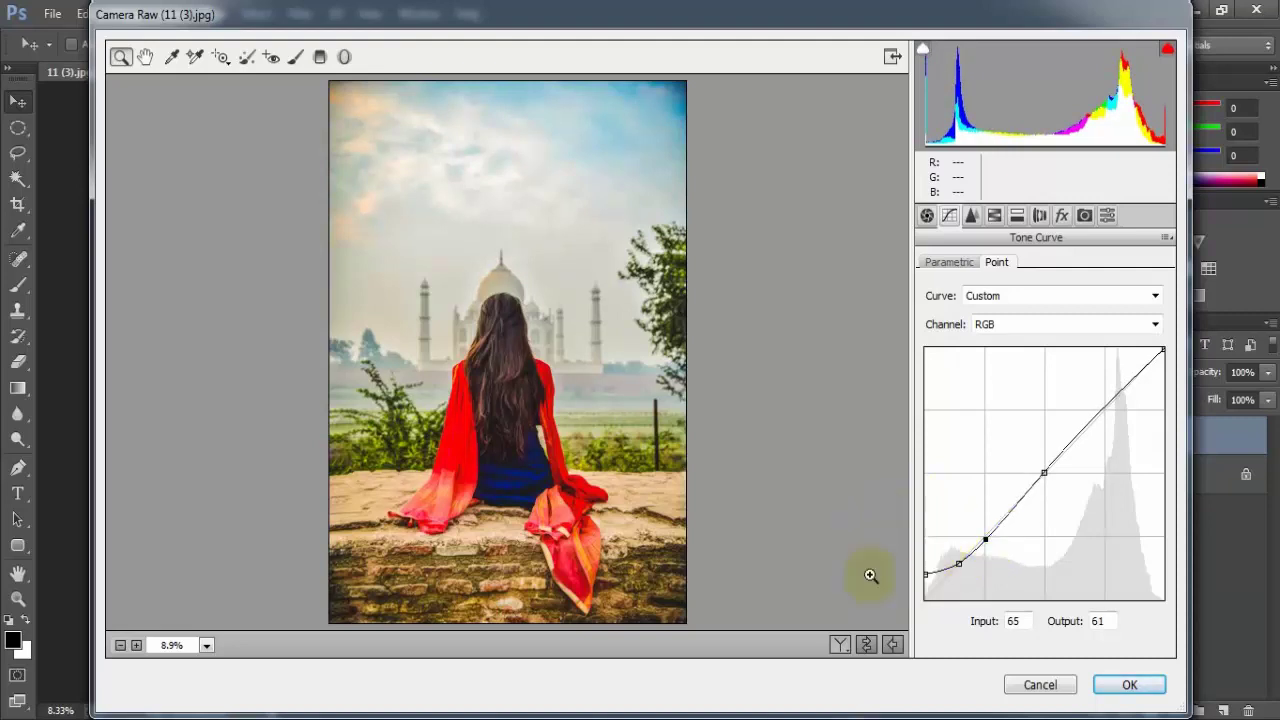
pyautogui.click(994, 216)
# Shift the HSL hues to Reds +16, Oranges -10, Yellows -100 and Blues -27
pyautogui.click(934, 291)
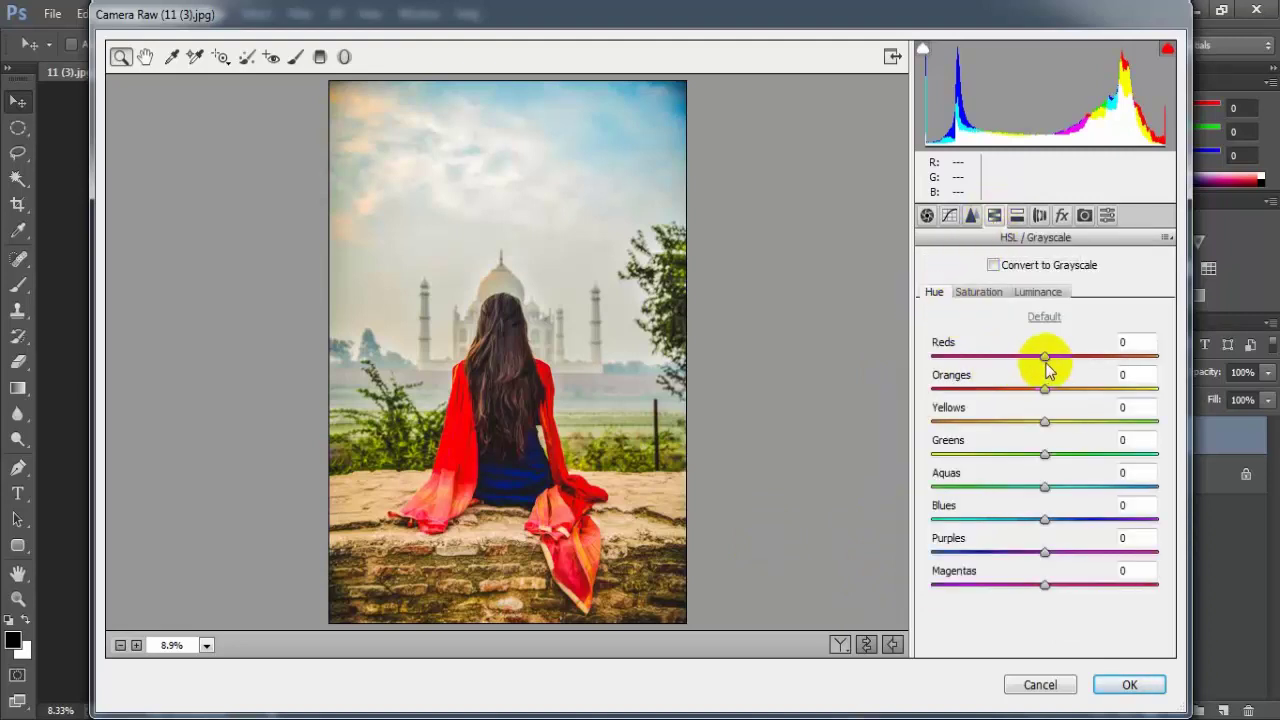
pyautogui.moveTo(1045, 358); pyautogui.dragTo(1066, 368)
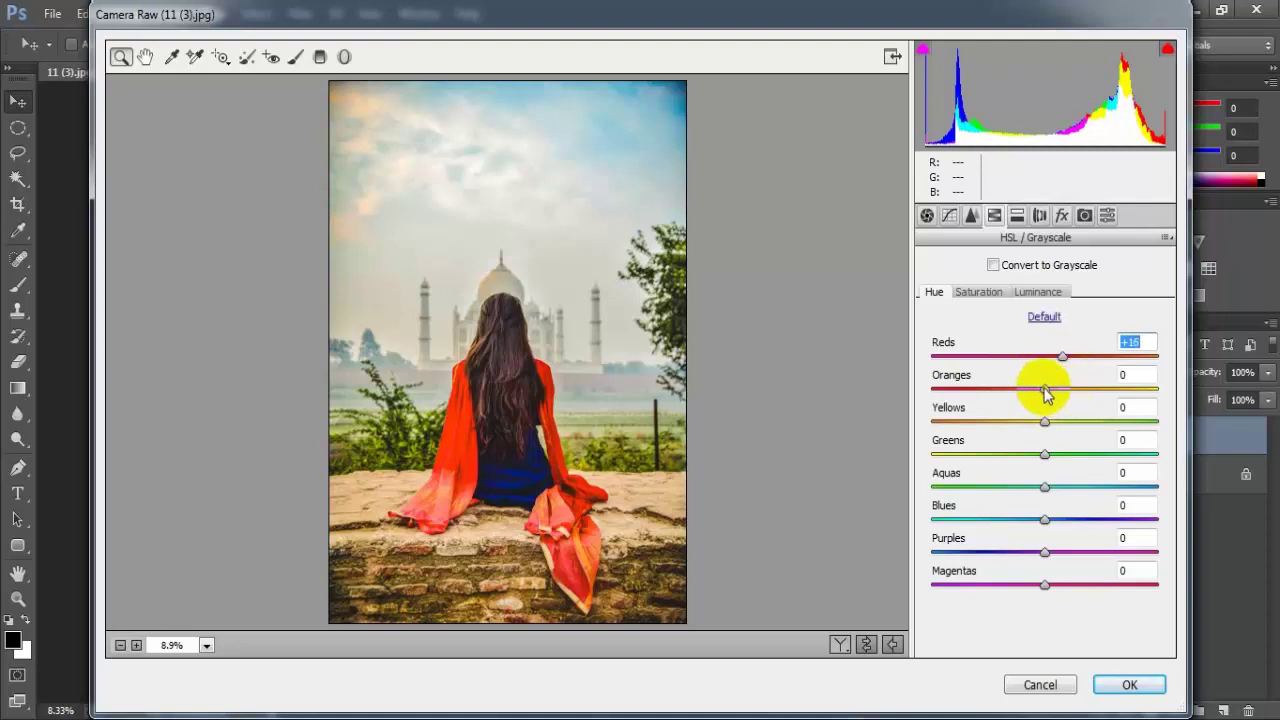
pyautogui.moveTo(1045, 393); pyautogui.dragTo(1035, 393)
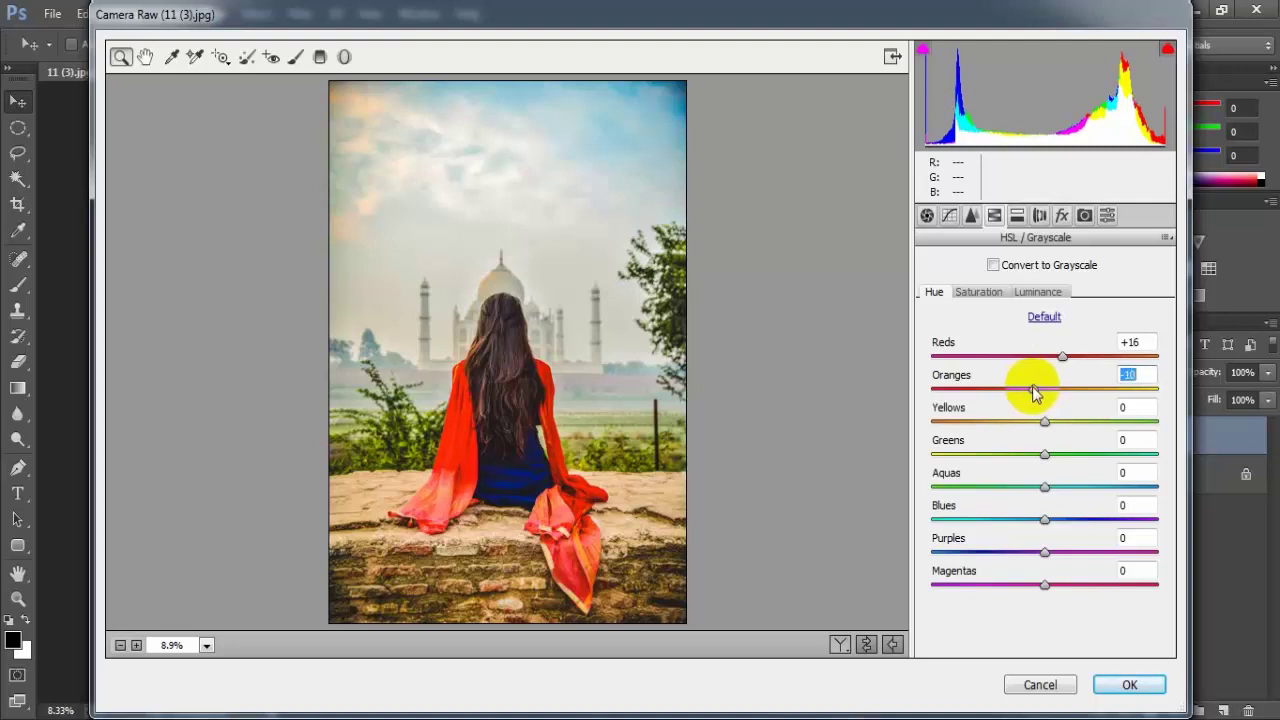
pyautogui.moveTo(1045, 425); pyautogui.dragTo(928, 425)
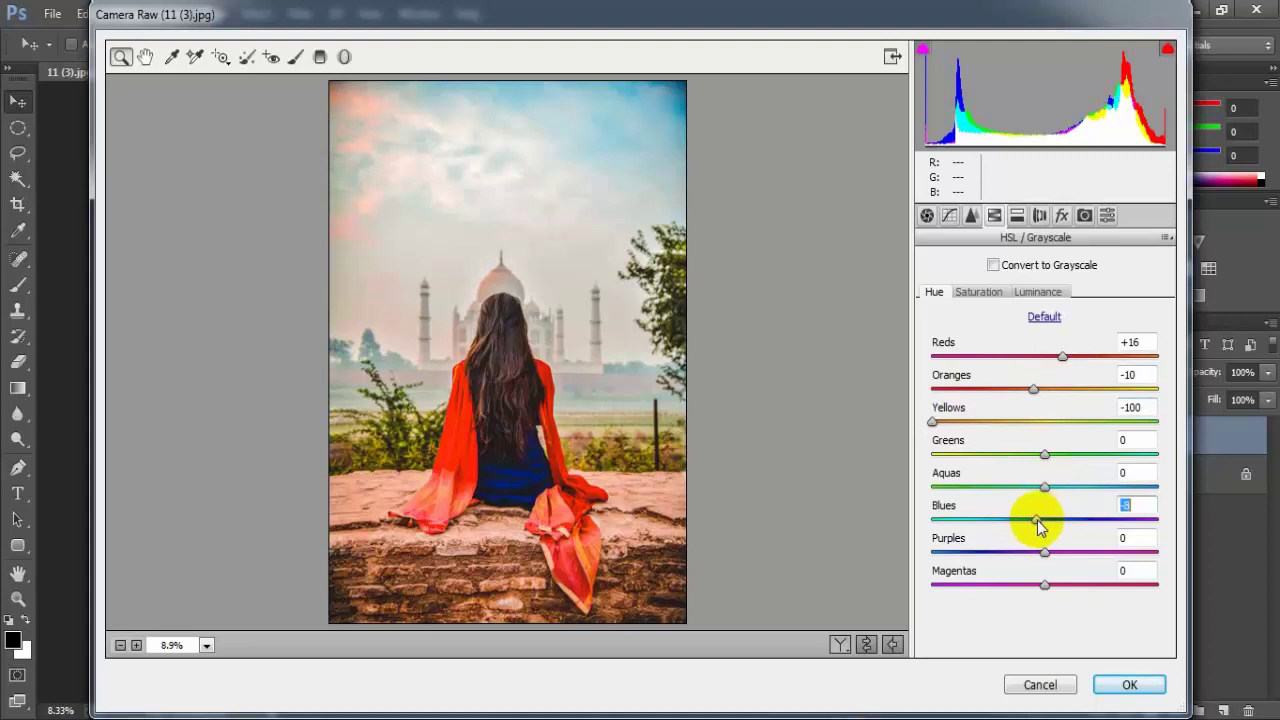
pyautogui.moveTo(1025, 520)
pyautogui.mouseDown()
pyautogui.moveTo(994, 520)
pyautogui.moveTo(1014, 520)
pyautogui.mouseUp()
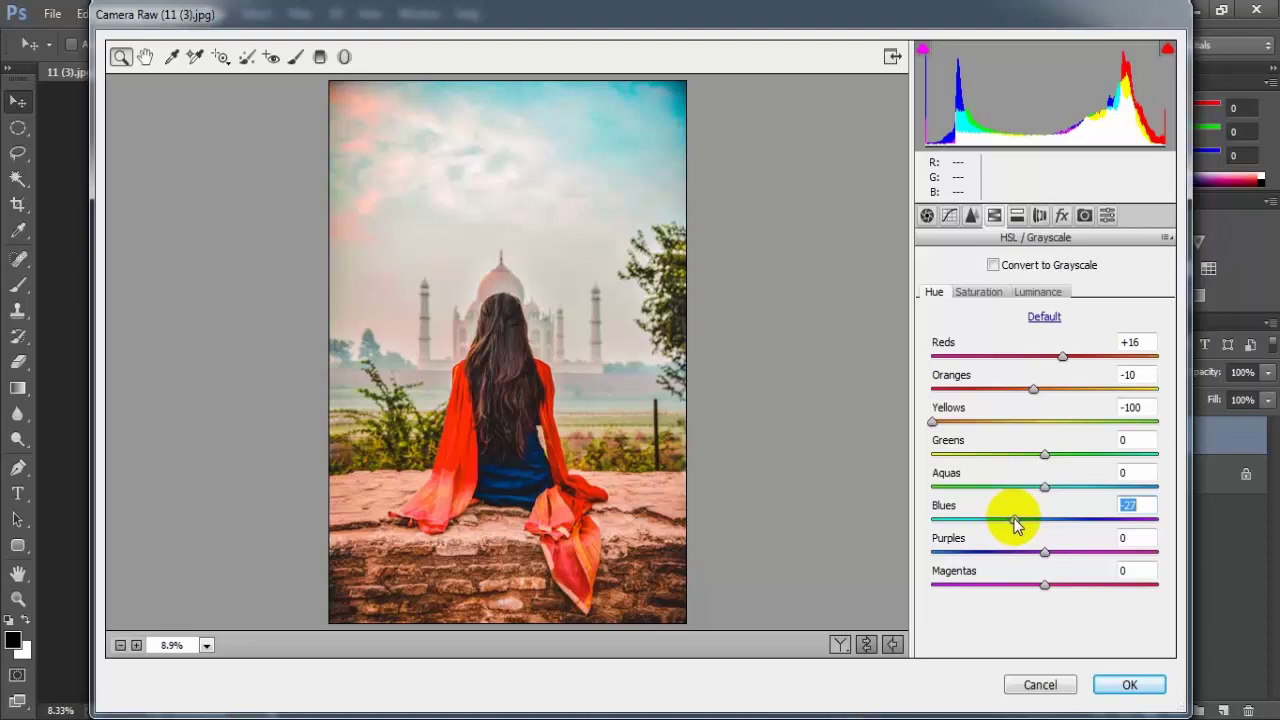
pyautogui.click(1130, 505)
# Set HSL saturation: Reds -14, Oranges -25, Yellows -30, Blues -60, and Greens, Aquas, Purples, Magentas -100
pyautogui.click(978, 292)
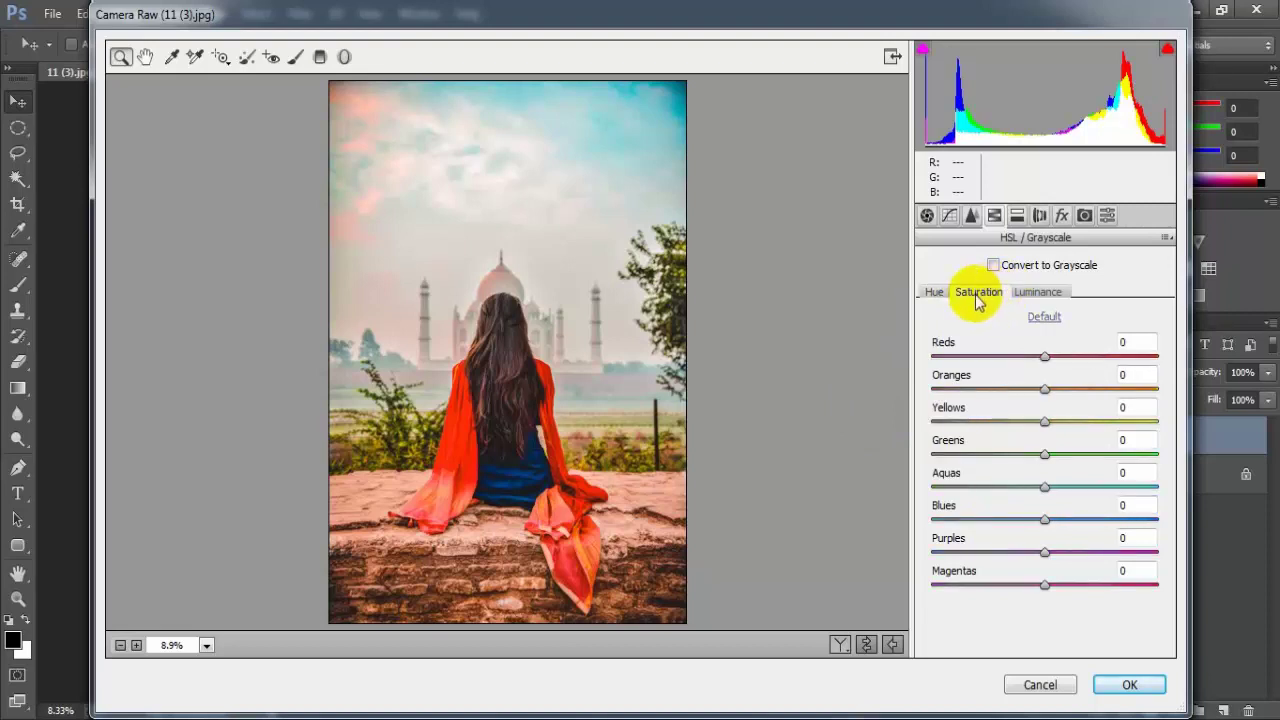
pyautogui.moveTo(1043, 364); pyautogui.dragTo(1025, 364)
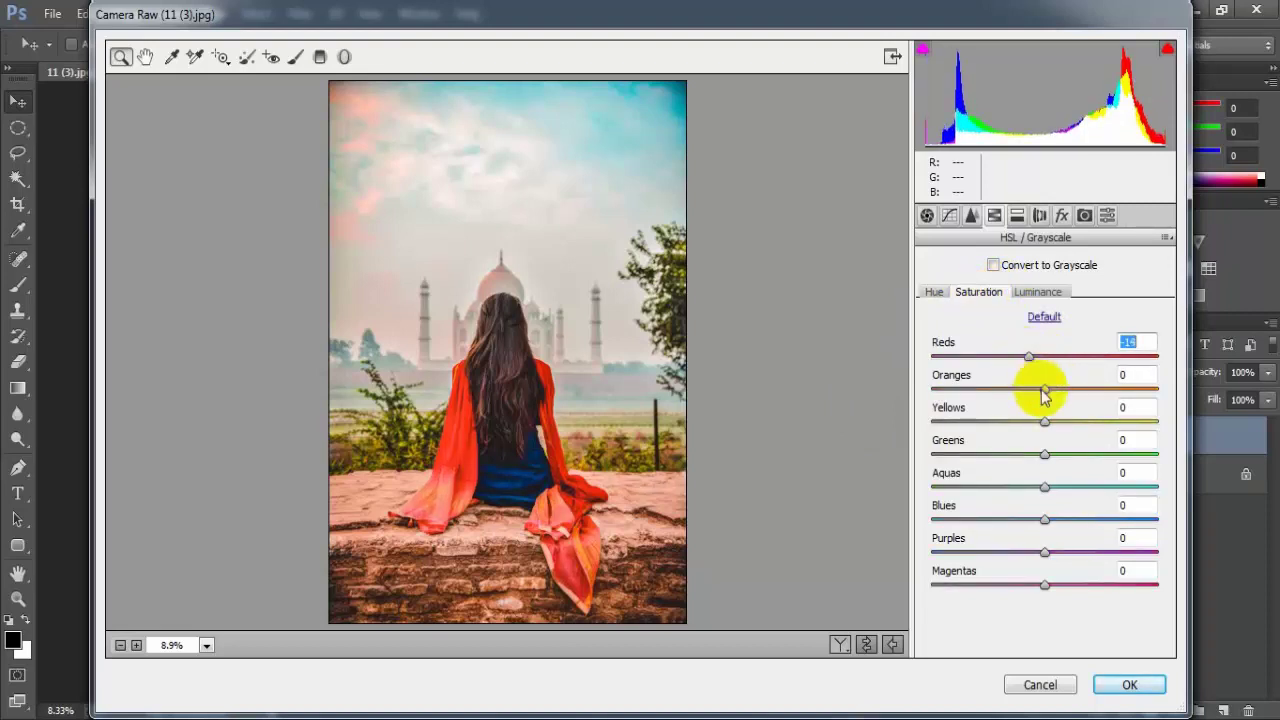
pyautogui.moveTo(1043, 395); pyautogui.dragTo(1015, 392)
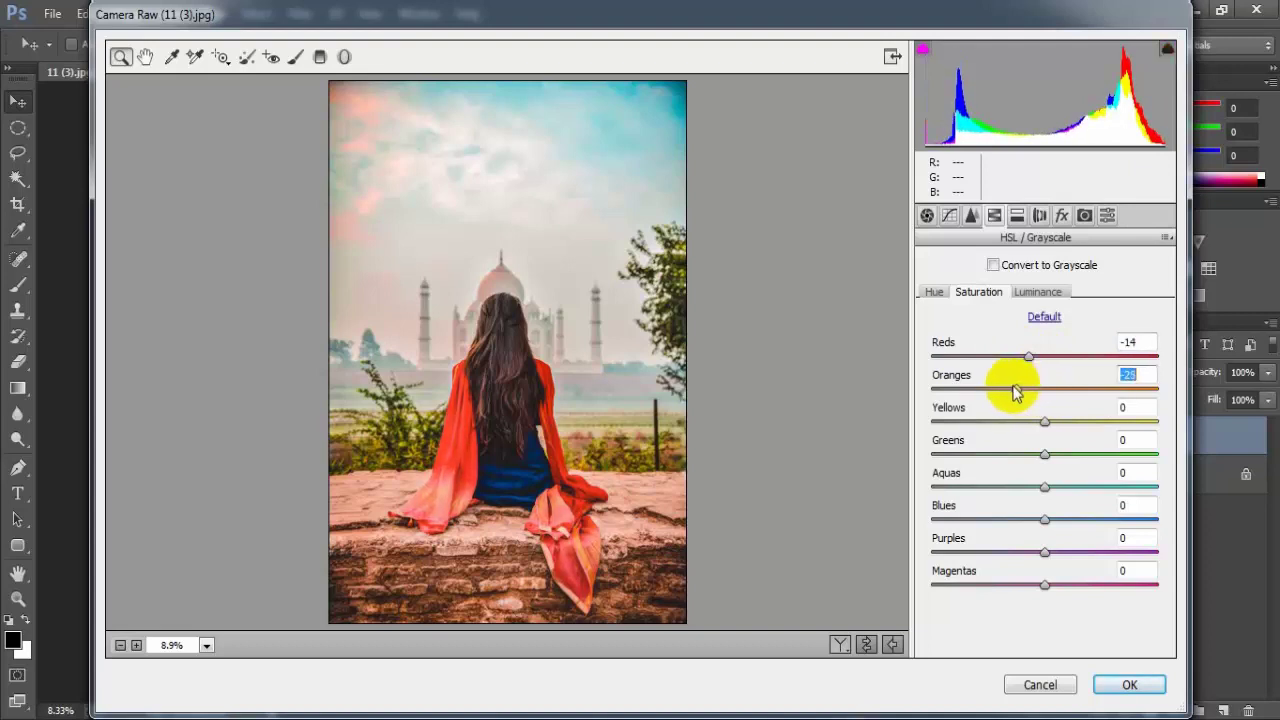
pyautogui.moveTo(1044, 422); pyautogui.dragTo(1009, 419)
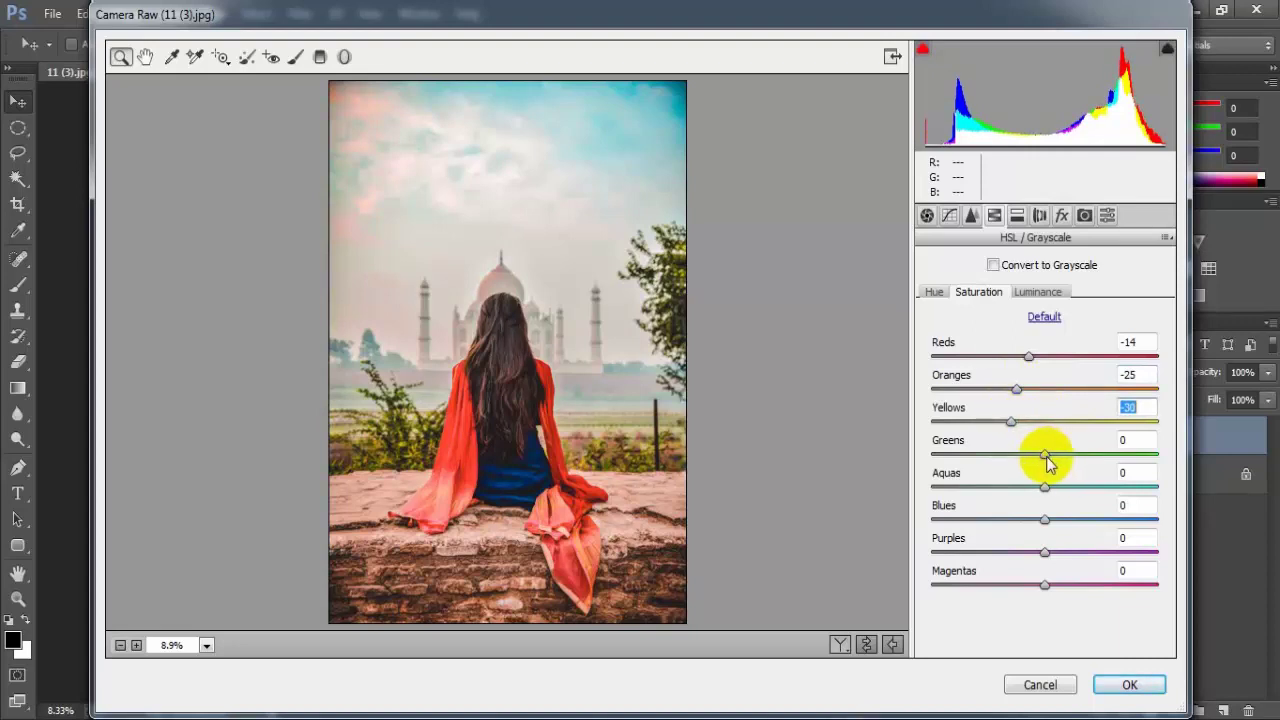
pyautogui.moveTo(1047, 453); pyautogui.dragTo(927, 452)
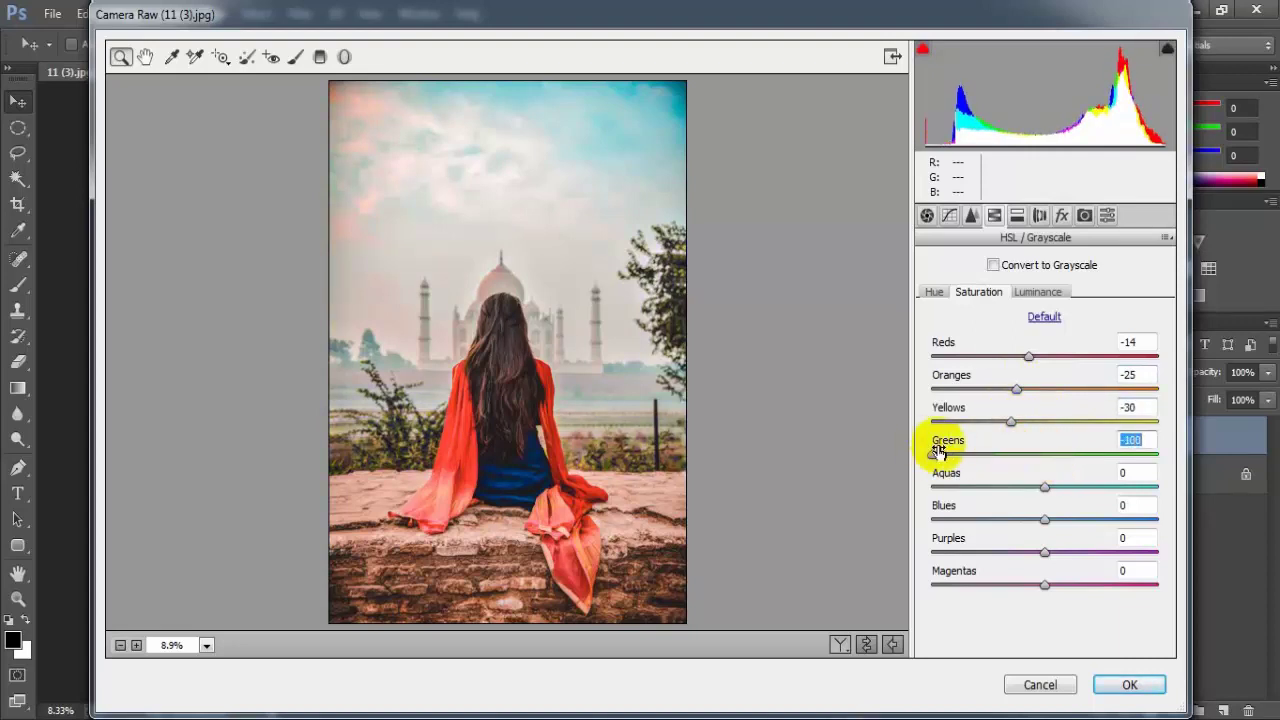
pyautogui.moveTo(1046, 490); pyautogui.dragTo(930, 500)
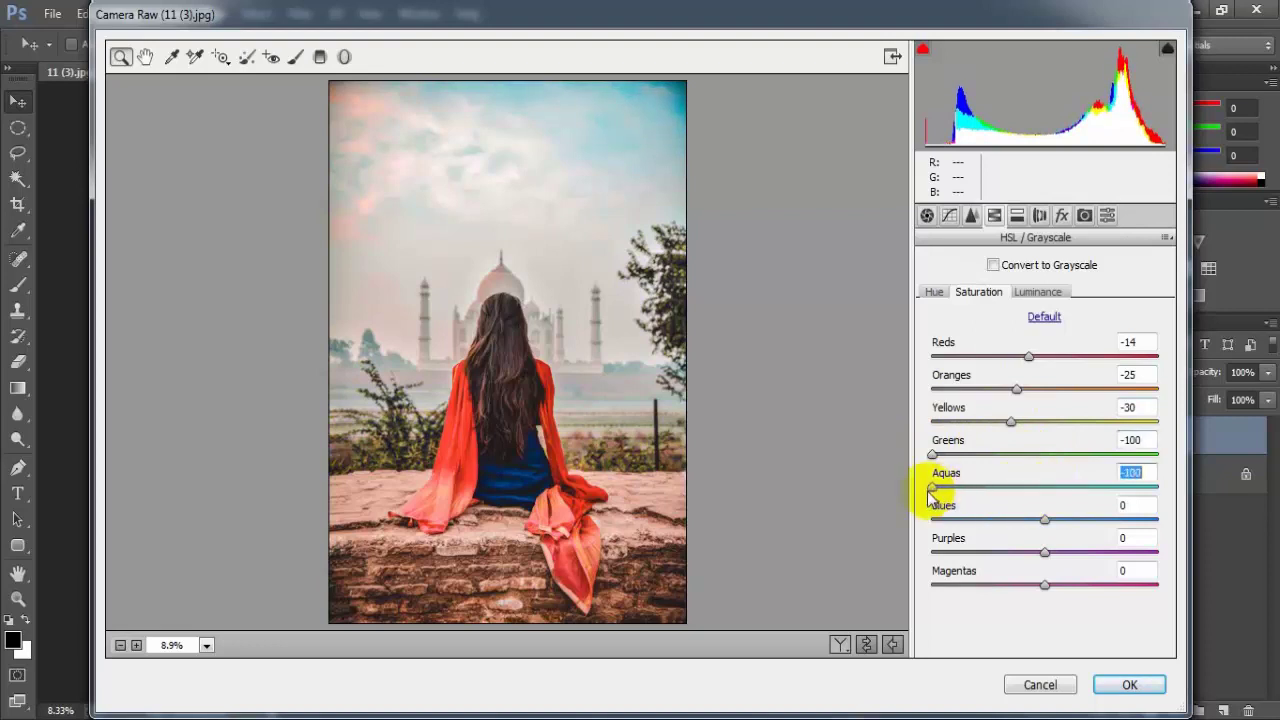
pyautogui.moveTo(1044, 520); pyautogui.dragTo(1025, 520)
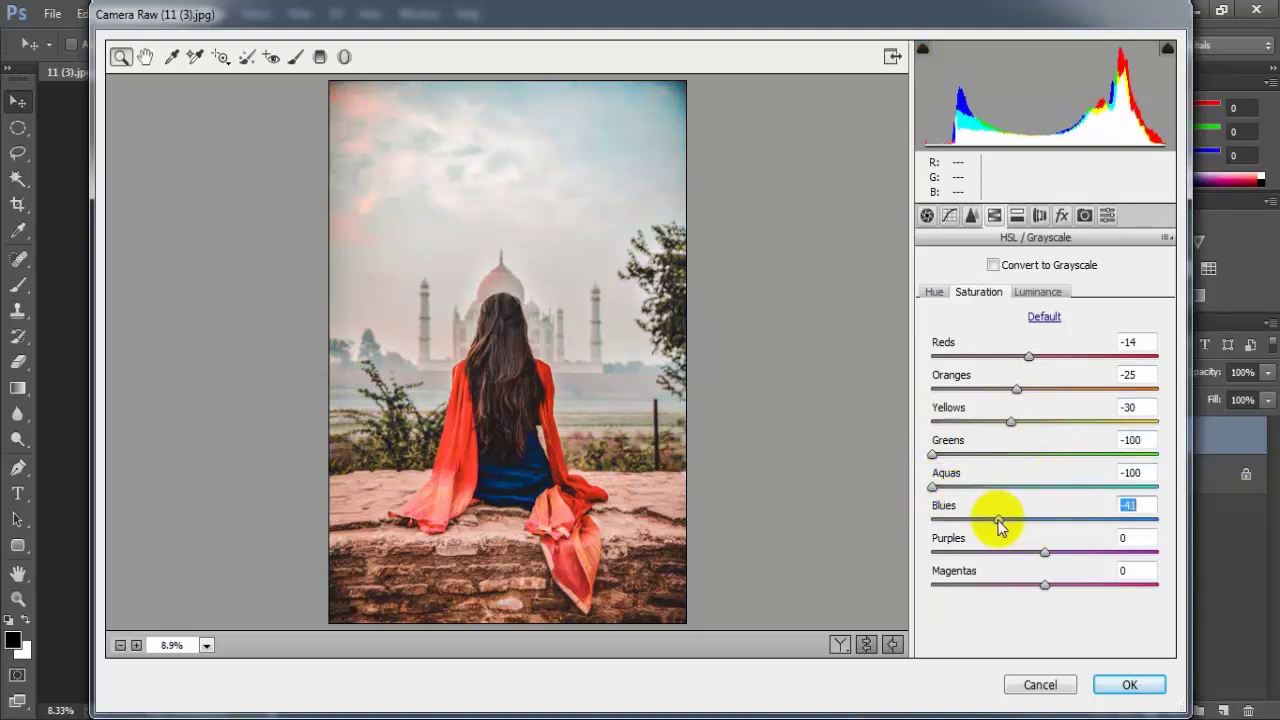
pyautogui.moveTo(987, 527); pyautogui.dragTo(980, 525)
pyautogui.moveTo(1044, 552); pyautogui.dragTo(925, 558)
pyautogui.moveTo(1044, 585); pyautogui.dragTo(930, 590)
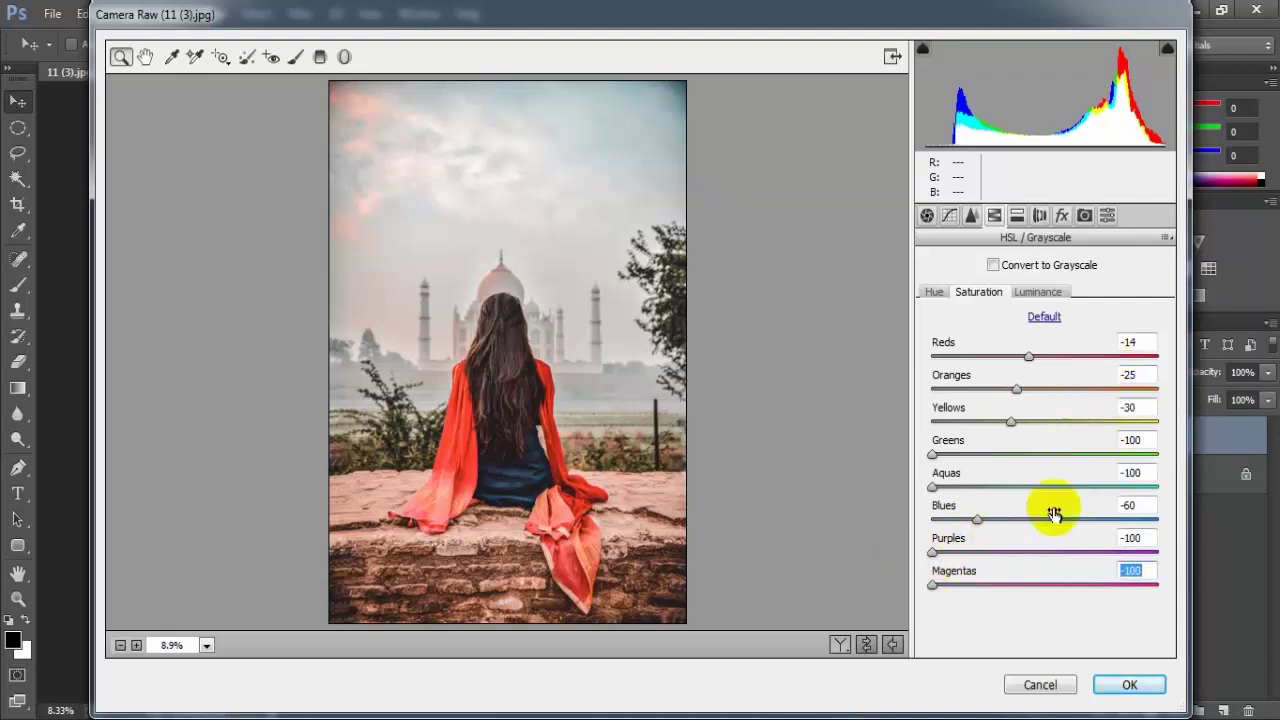
pyautogui.click(1157, 569)
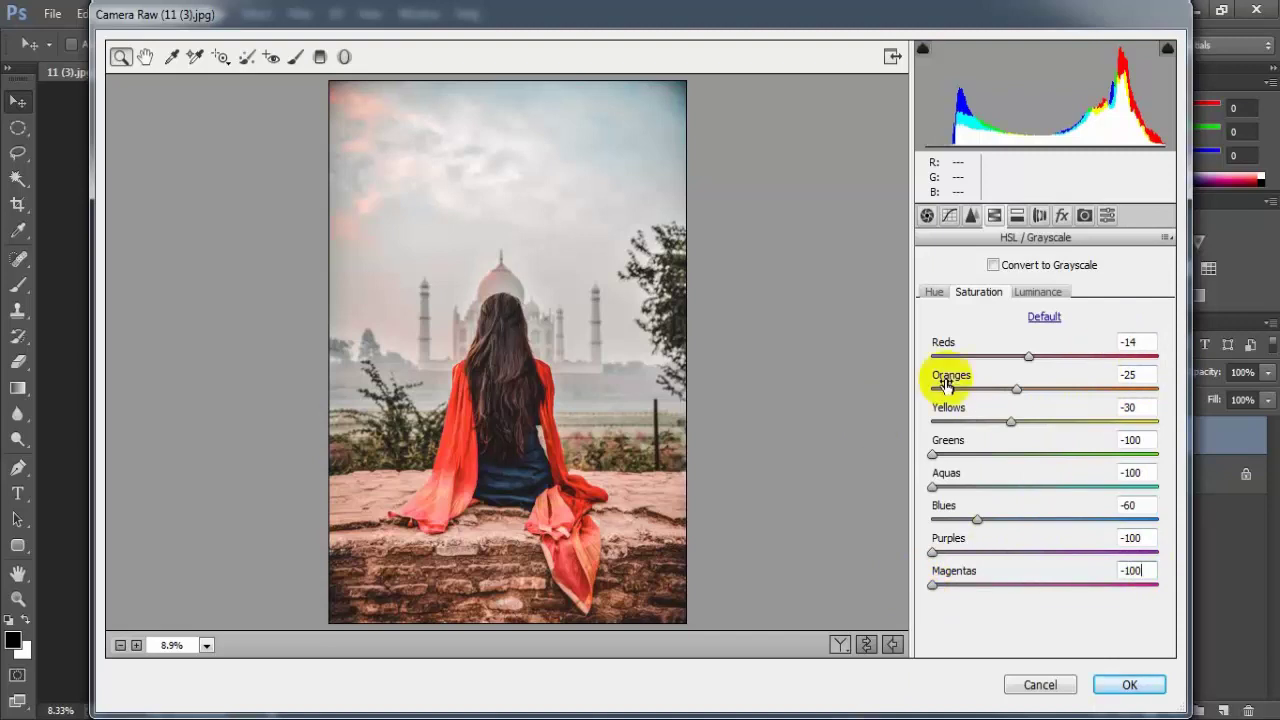
# Set HSL luminance to Reds +14, Oranges +33, Yellows +26 and Blues -12
pyautogui.click(1034, 297)
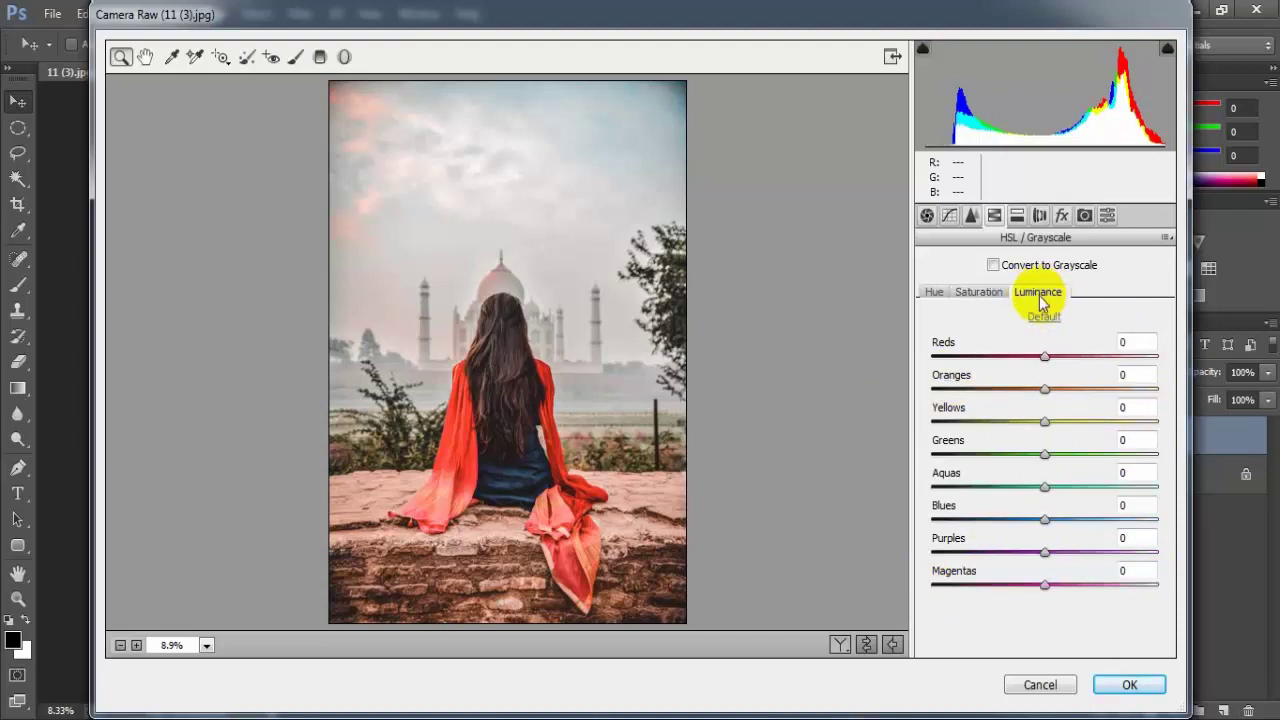
pyautogui.moveTo(1050, 360)
pyautogui.mouseDown()
pyautogui.moveTo(1065, 360)
pyautogui.moveTo(1063, 390)
pyautogui.moveTo(1080, 396)
pyautogui.mouseUp()
pyautogui.click(1044, 390)
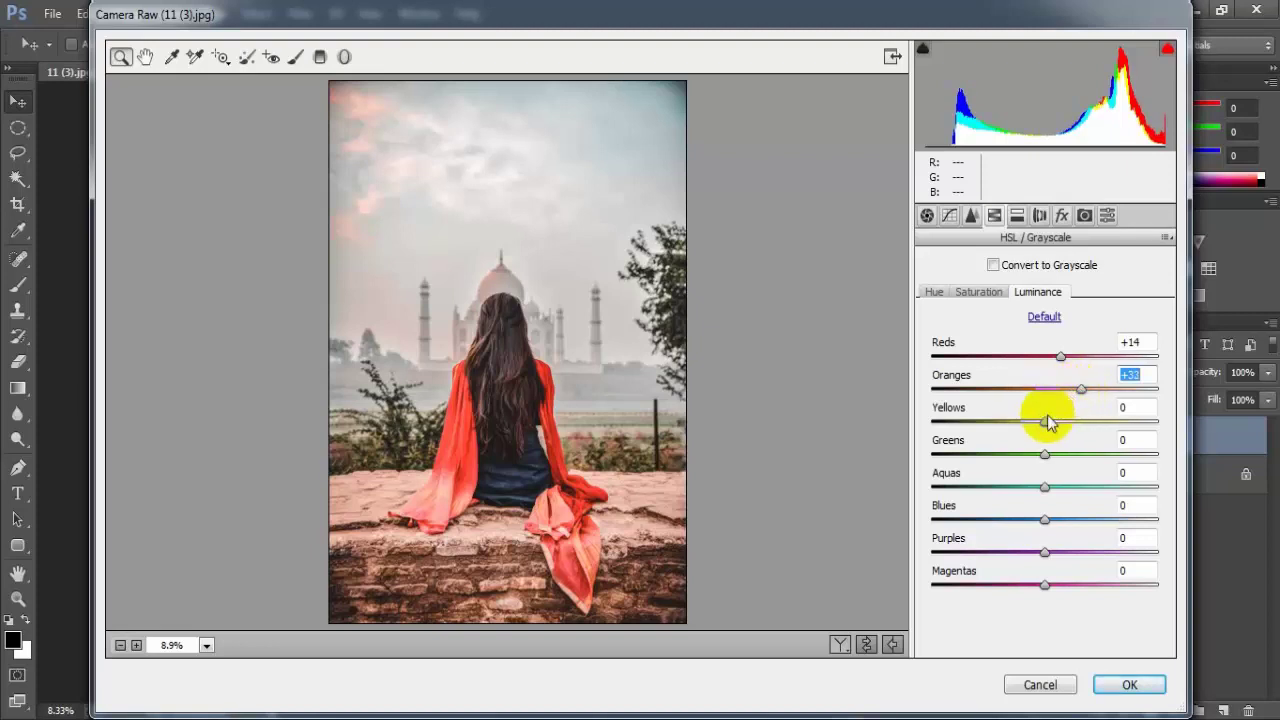
pyautogui.moveTo(1044, 421); pyautogui.dragTo(1071, 422)
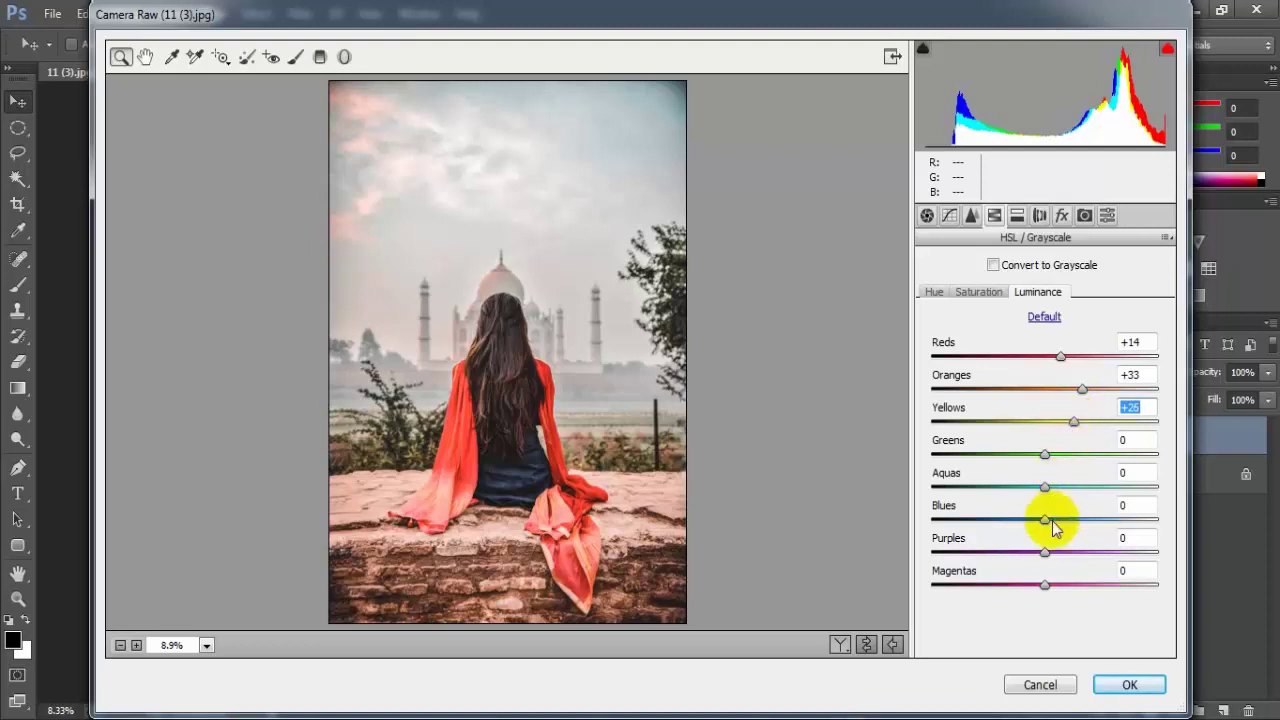
pyautogui.moveTo(1046, 519); pyautogui.dragTo(1017, 520)
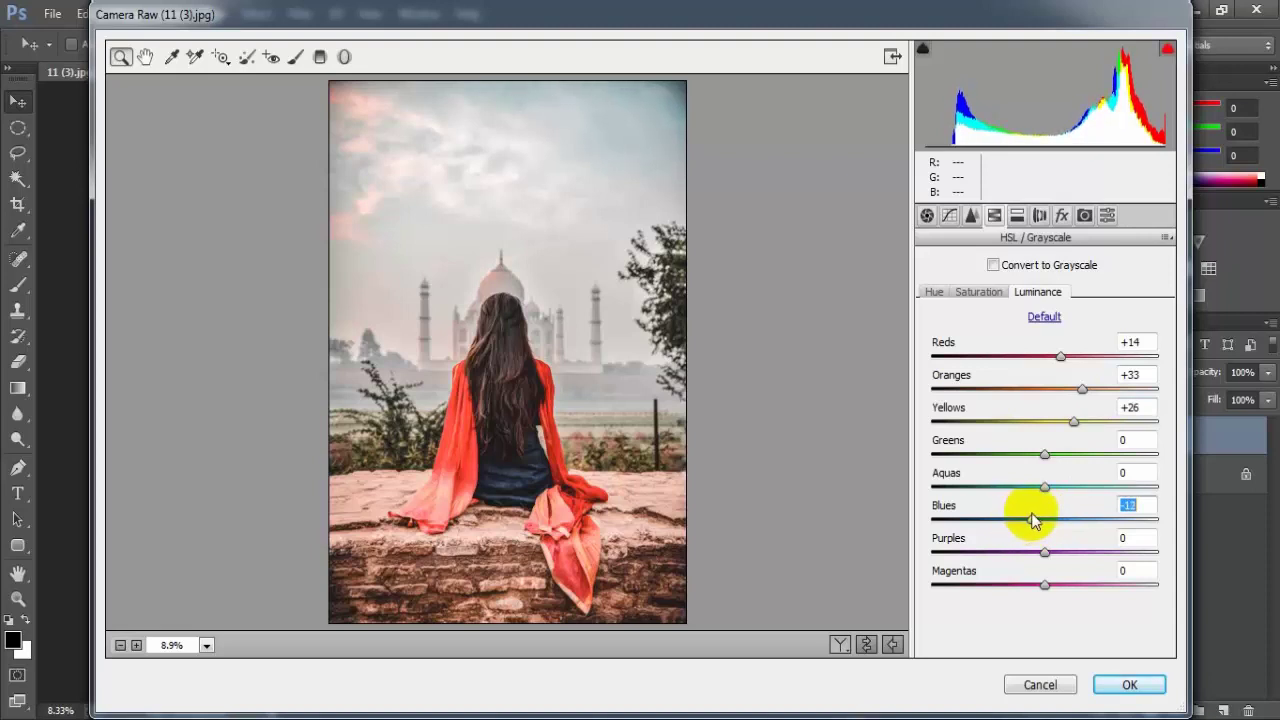
pyautogui.moveTo(1030, 516); pyautogui.dragTo(1032, 516)
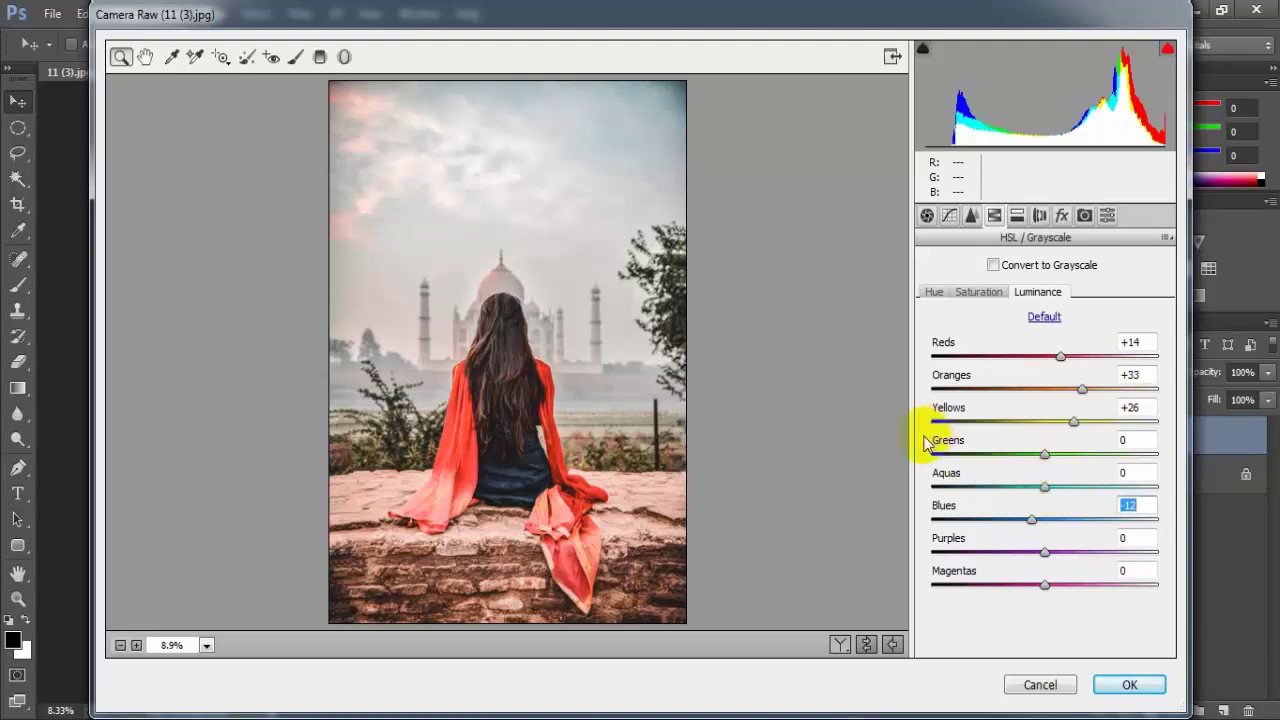
# Split-tone highlights to hue 220 at saturation 10 and shadows to hue 219, lightly saturated
pyautogui.click(1015, 217)
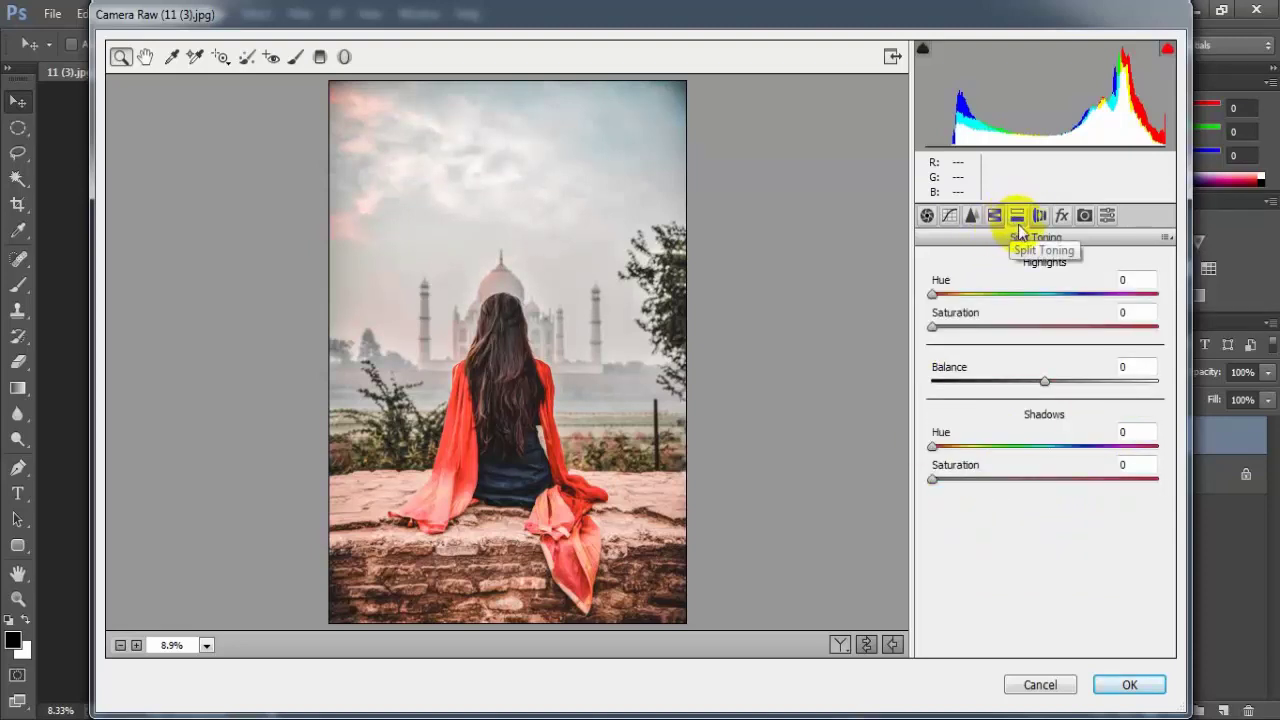
pyautogui.moveTo(932, 294); pyautogui.dragTo(1069, 295)
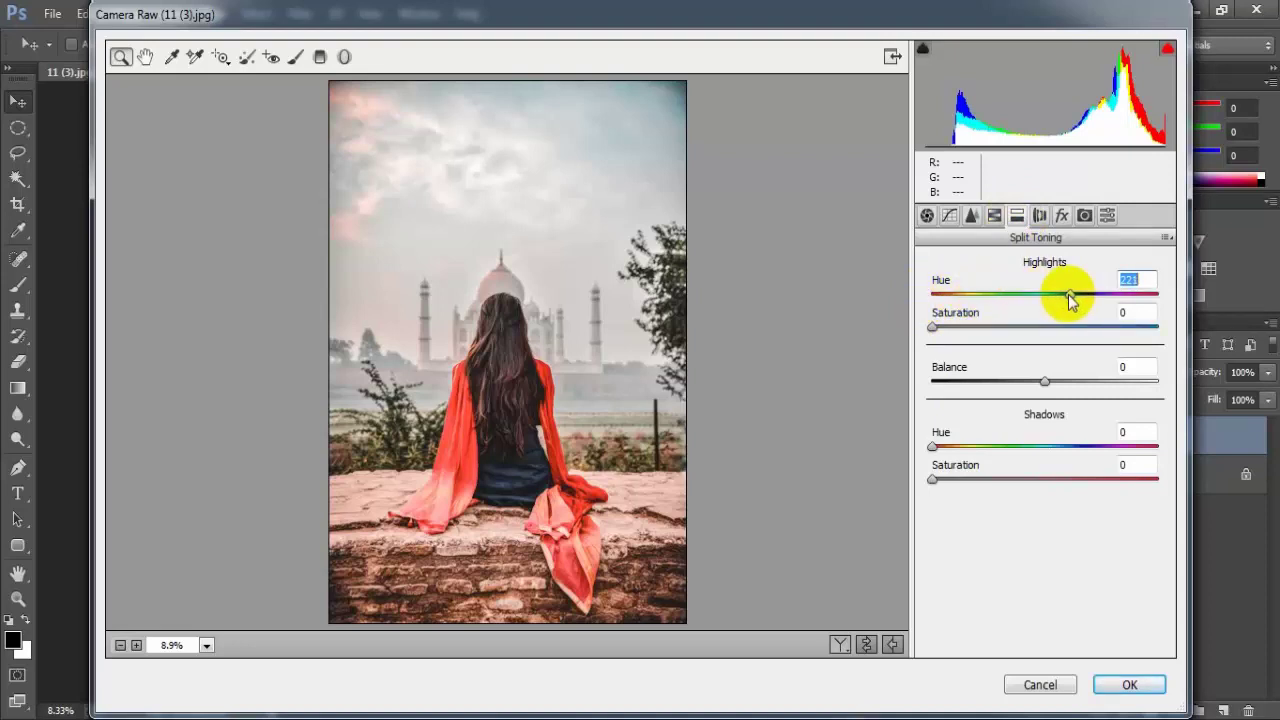
pyautogui.moveTo(1068, 294); pyautogui.dragTo(1067, 294)
pyautogui.click(1132, 279)
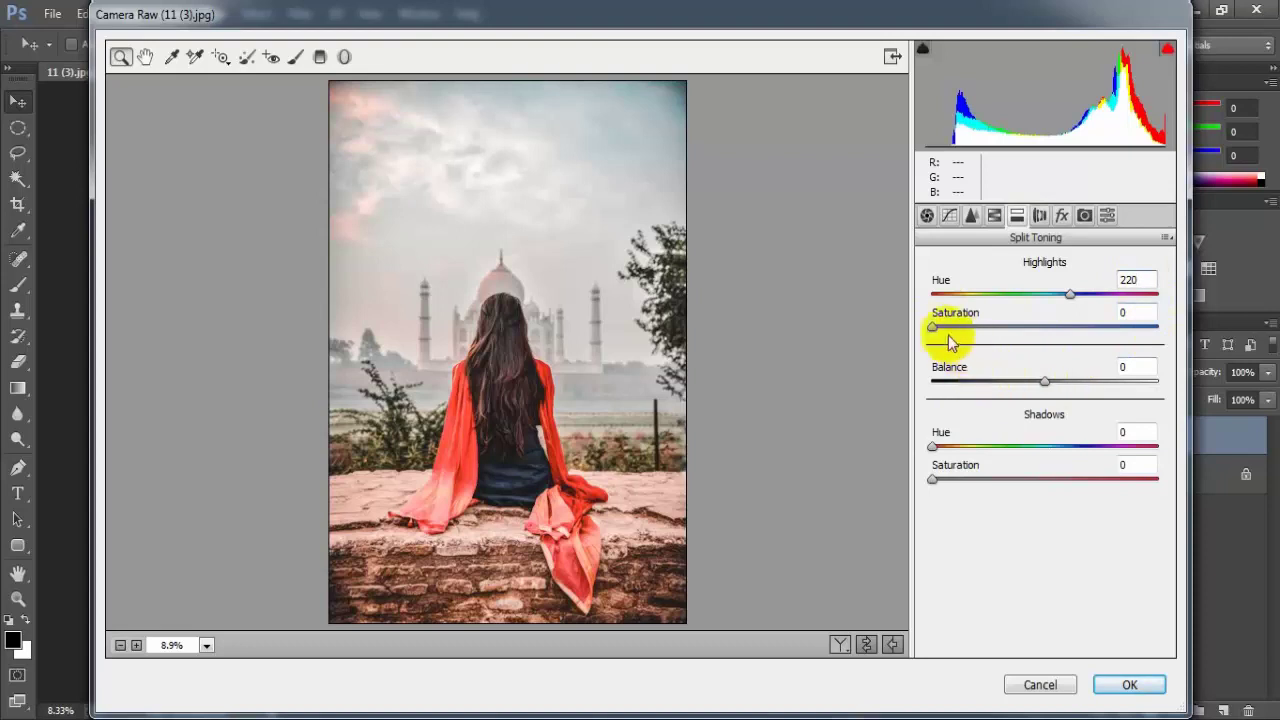
pyautogui.moveTo(934, 329); pyautogui.dragTo(958, 333)
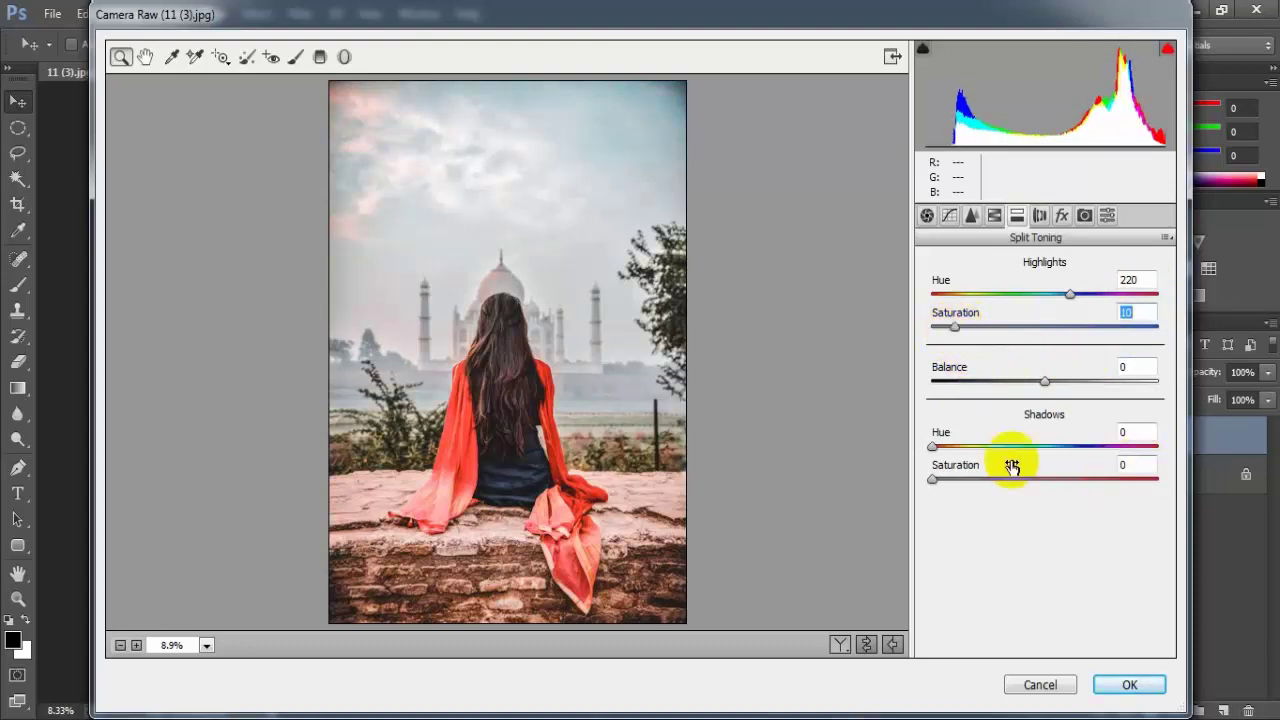
pyautogui.moveTo(933, 446); pyautogui.dragTo(1068, 451)
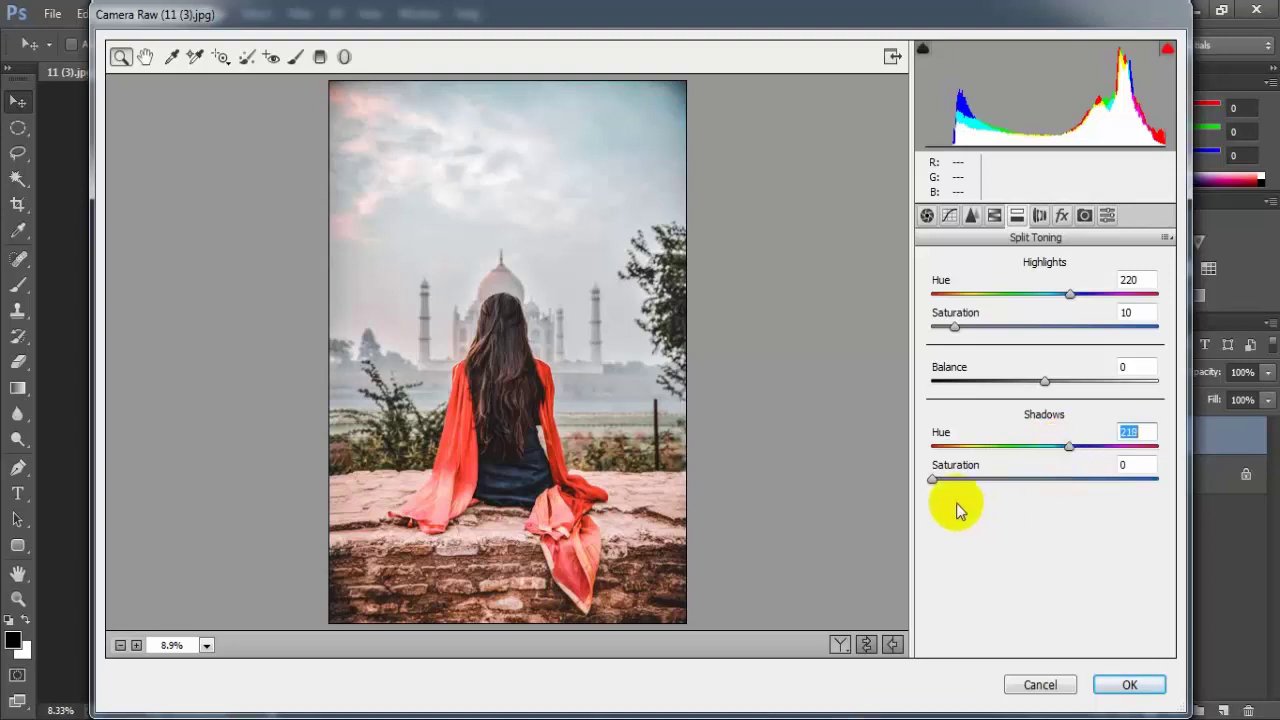
pyautogui.moveTo(932, 479); pyautogui.dragTo(953, 490)
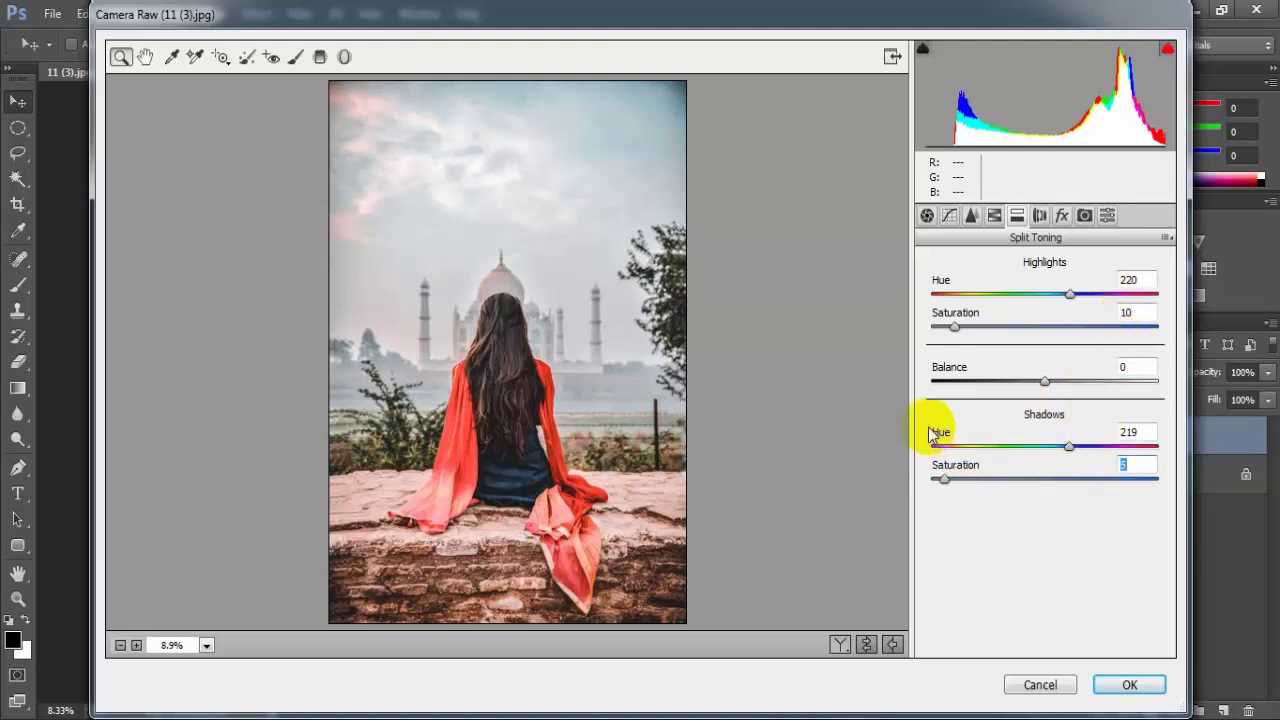
pyautogui.click(1062, 215)
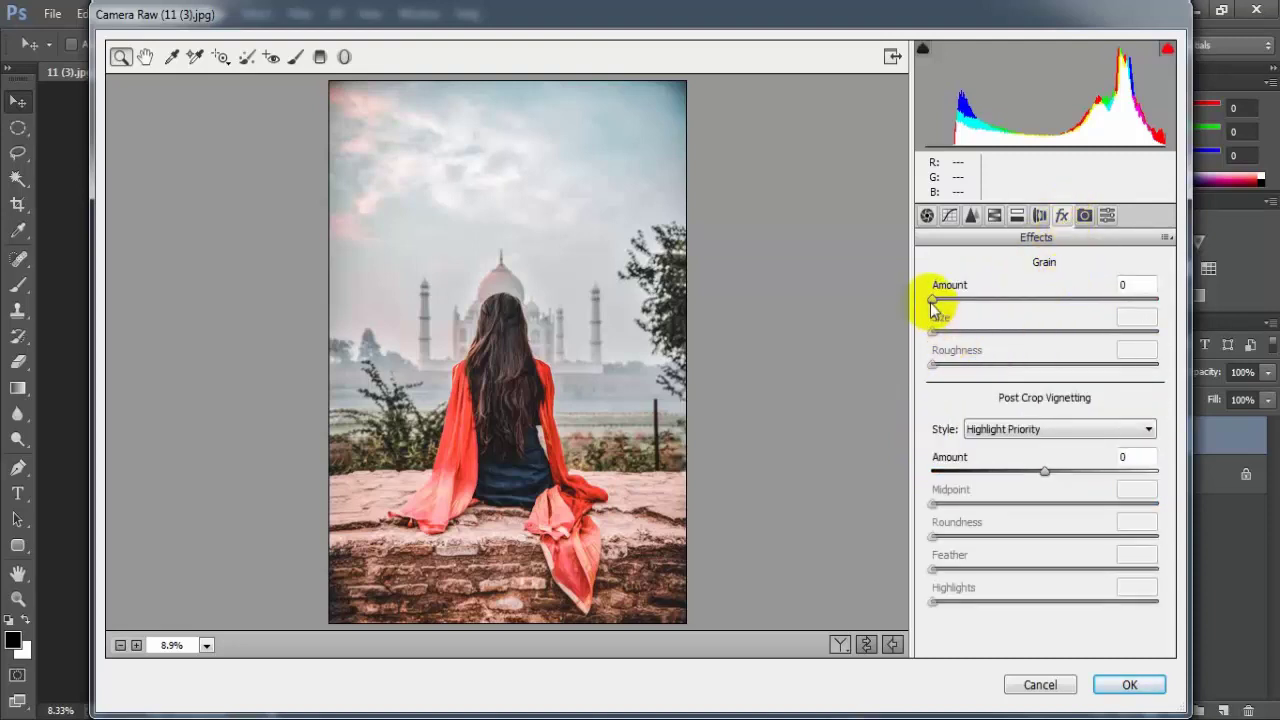
# Add Grain Amount 2 and a -34 post-crop vignette darkening the corners
pyautogui.moveTo(931, 304); pyautogui.dragTo(937, 306)
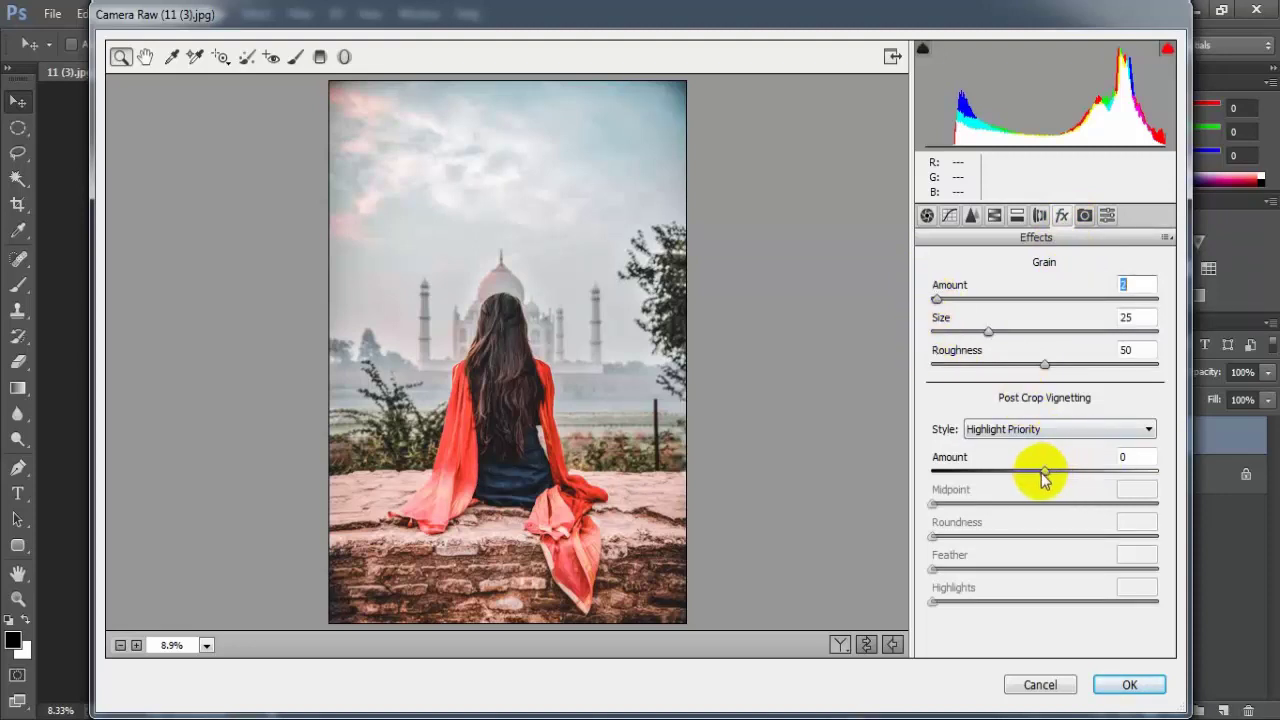
pyautogui.moveTo(1045, 472); pyautogui.dragTo(1018, 478)
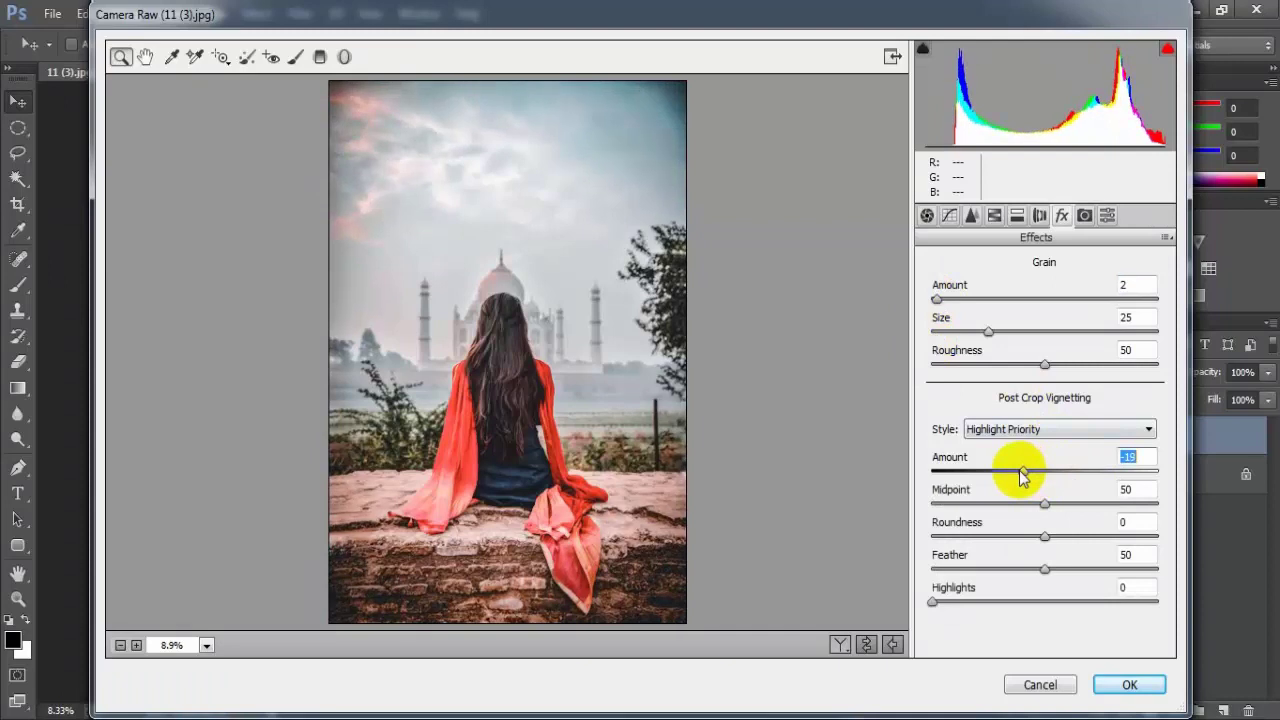
pyautogui.moveTo(1018, 478); pyautogui.dragTo(1008, 478)
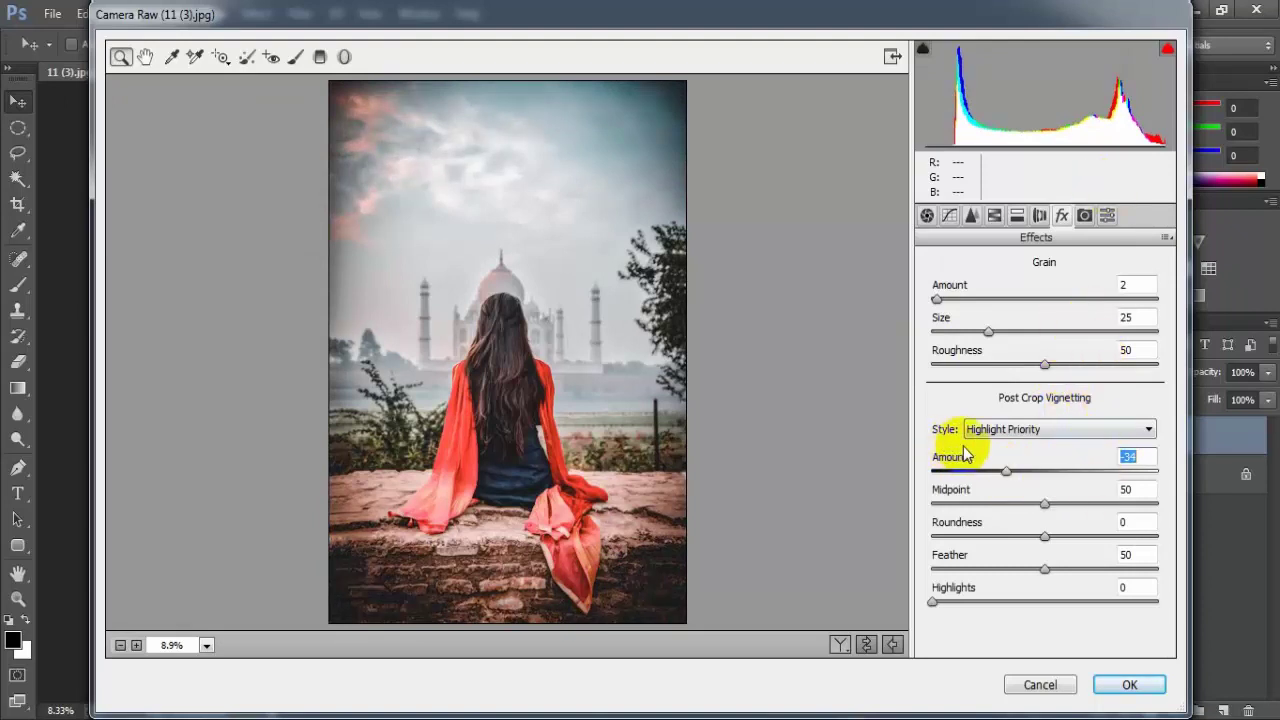
pyautogui.click(1084, 215)
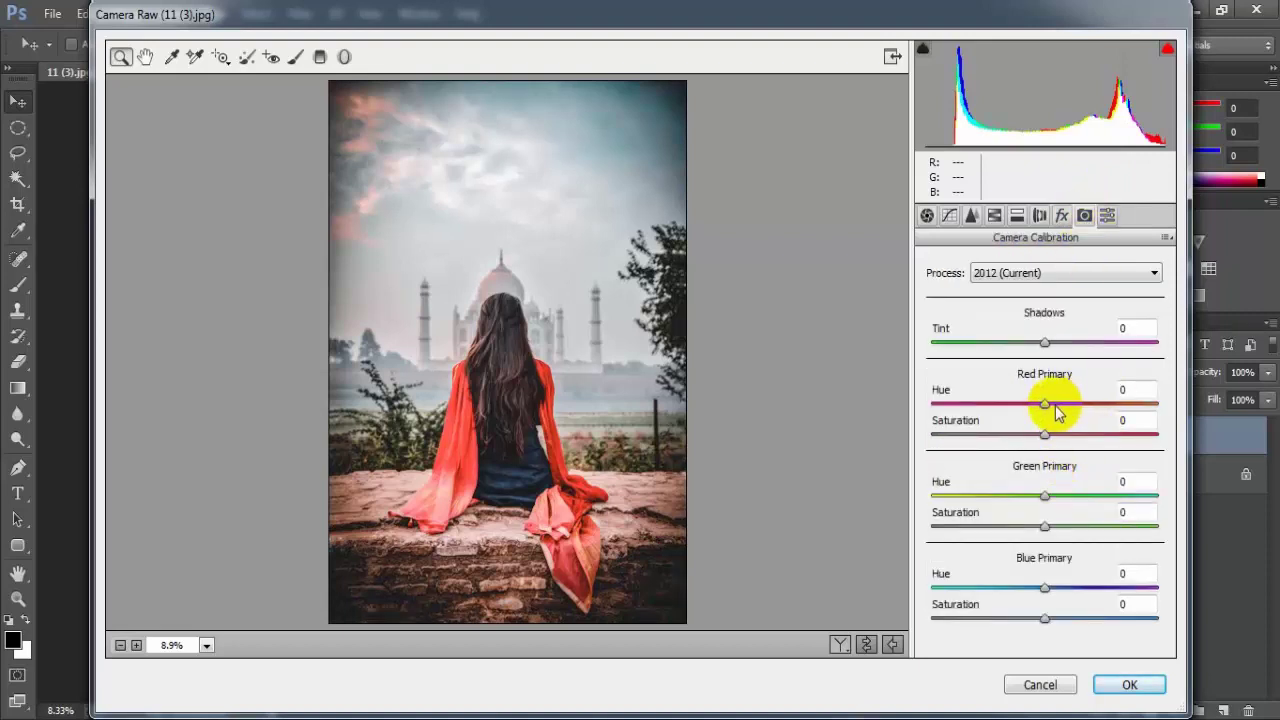
# Set Red Primary Saturation +10 and Blue Primary Saturation +8, compare before/after, and apply the grade
pyautogui.moveTo(1045, 434); pyautogui.dragTo(1051, 434)
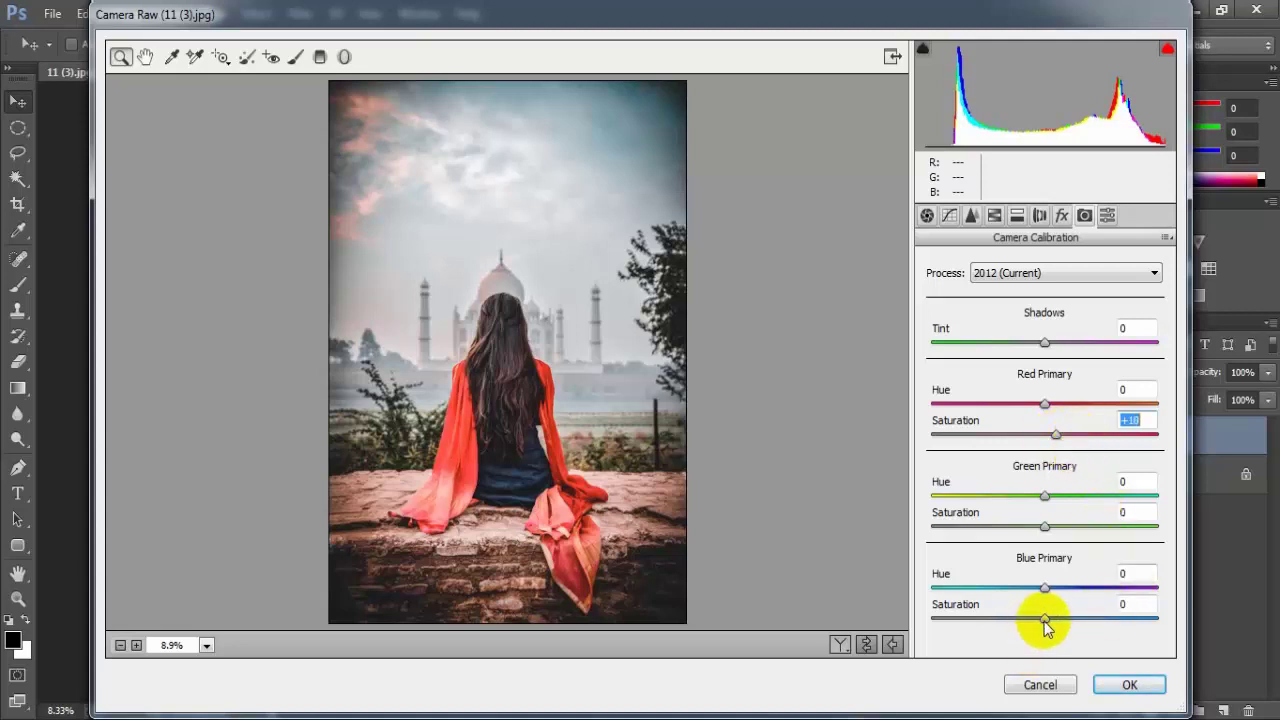
pyautogui.moveTo(1044, 620); pyautogui.dragTo(1054, 622)
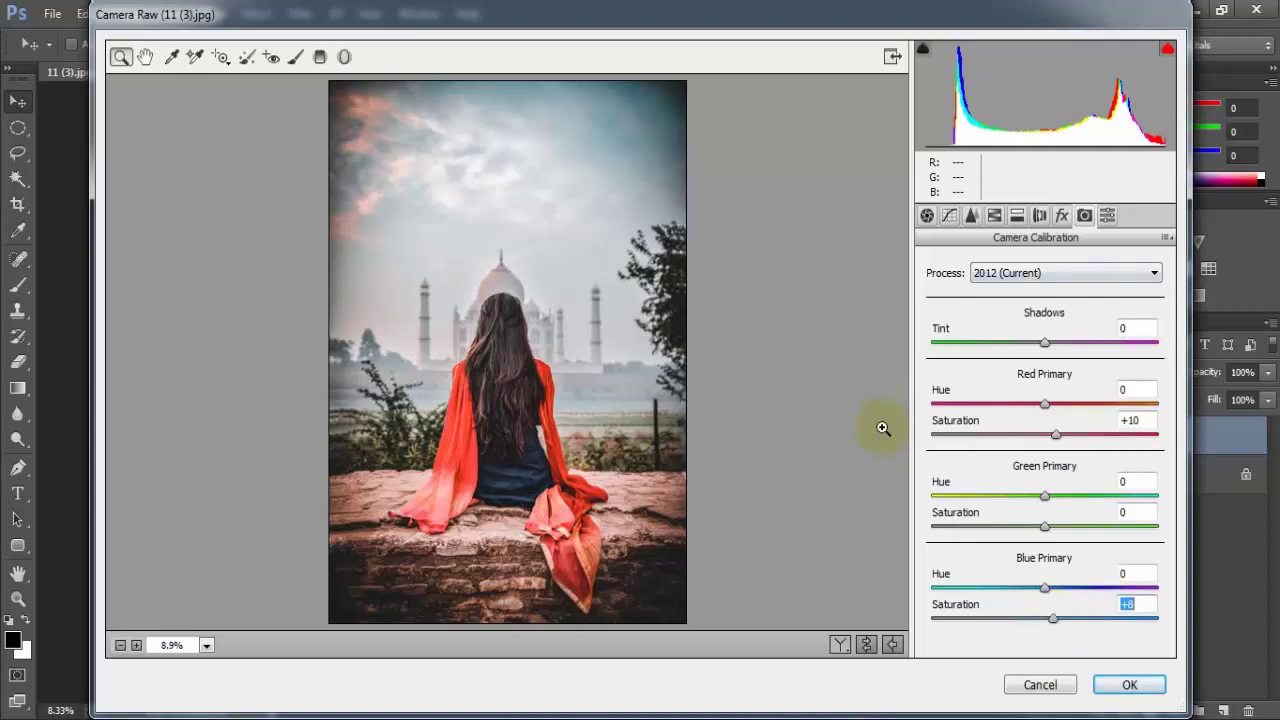
pyautogui.click(840, 644)
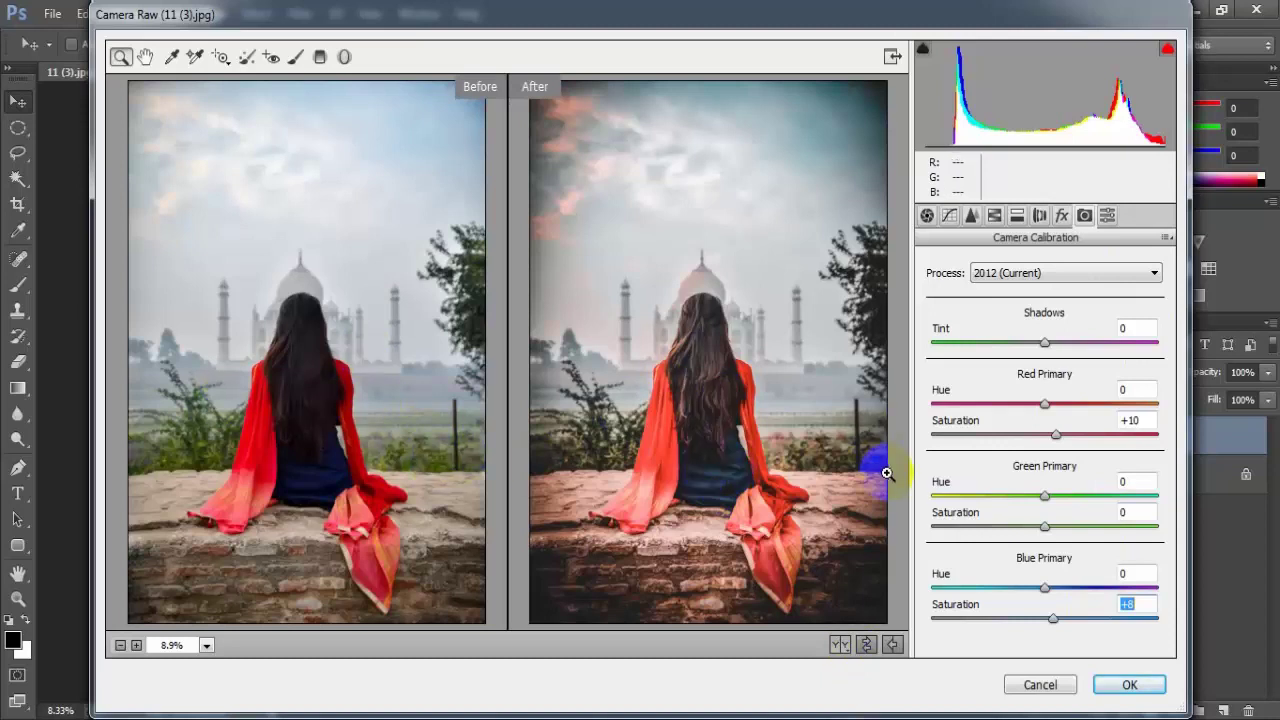
pyautogui.click(1120, 690)
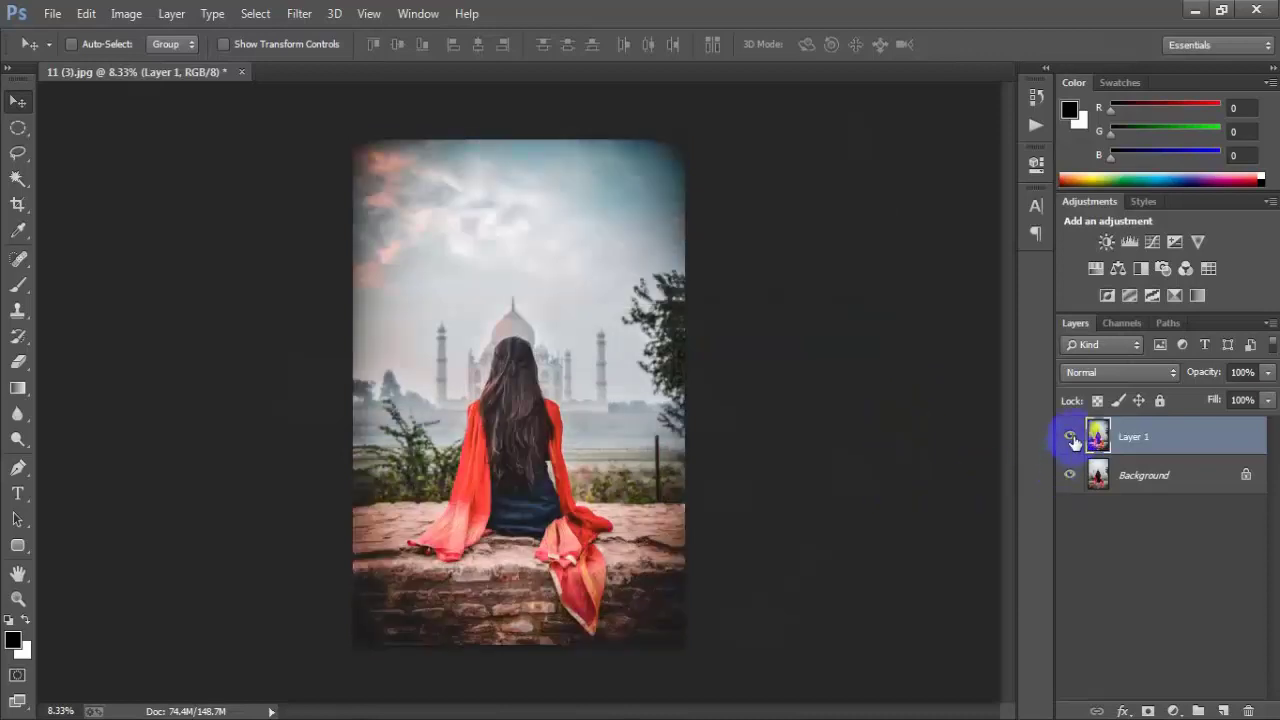
pyautogui.click(1071, 438)
pyautogui.click(1071, 438)
pyautogui.click(1071, 438)
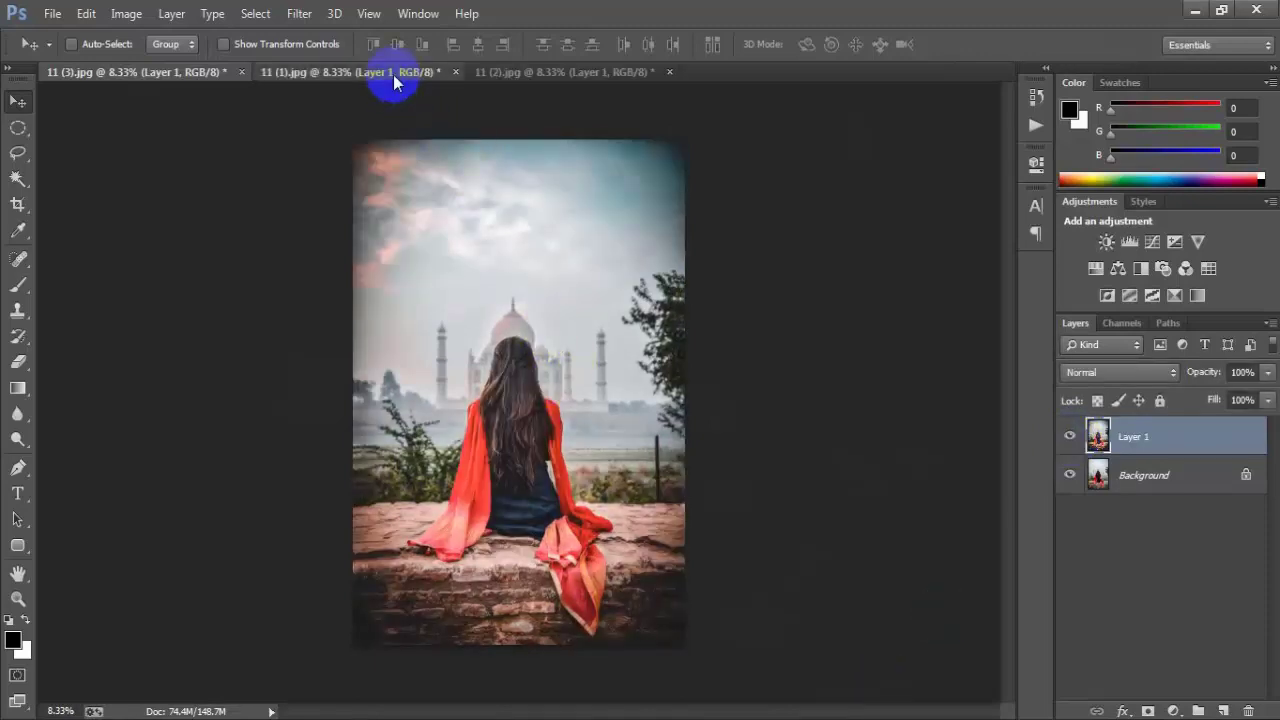
pyautogui.click(393, 75)
pyautogui.click(1069, 437)
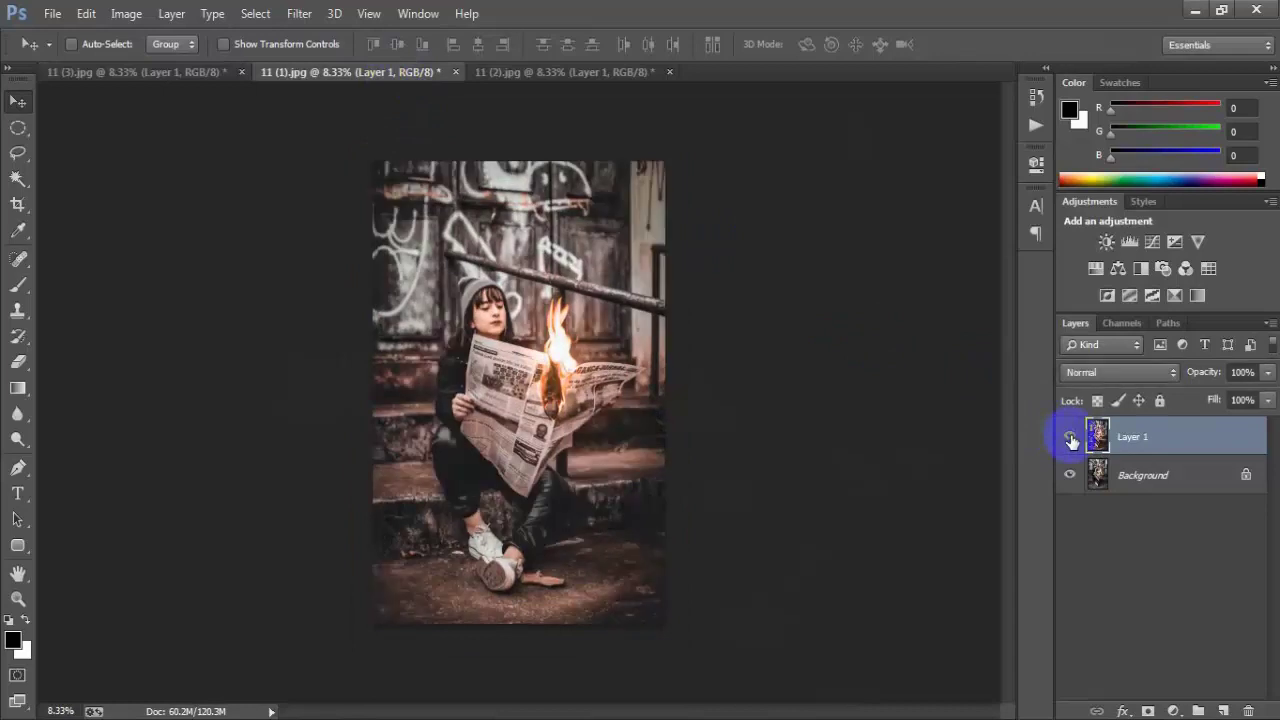
pyautogui.click(1069, 437)
pyautogui.hotkey('ctrl', '+')
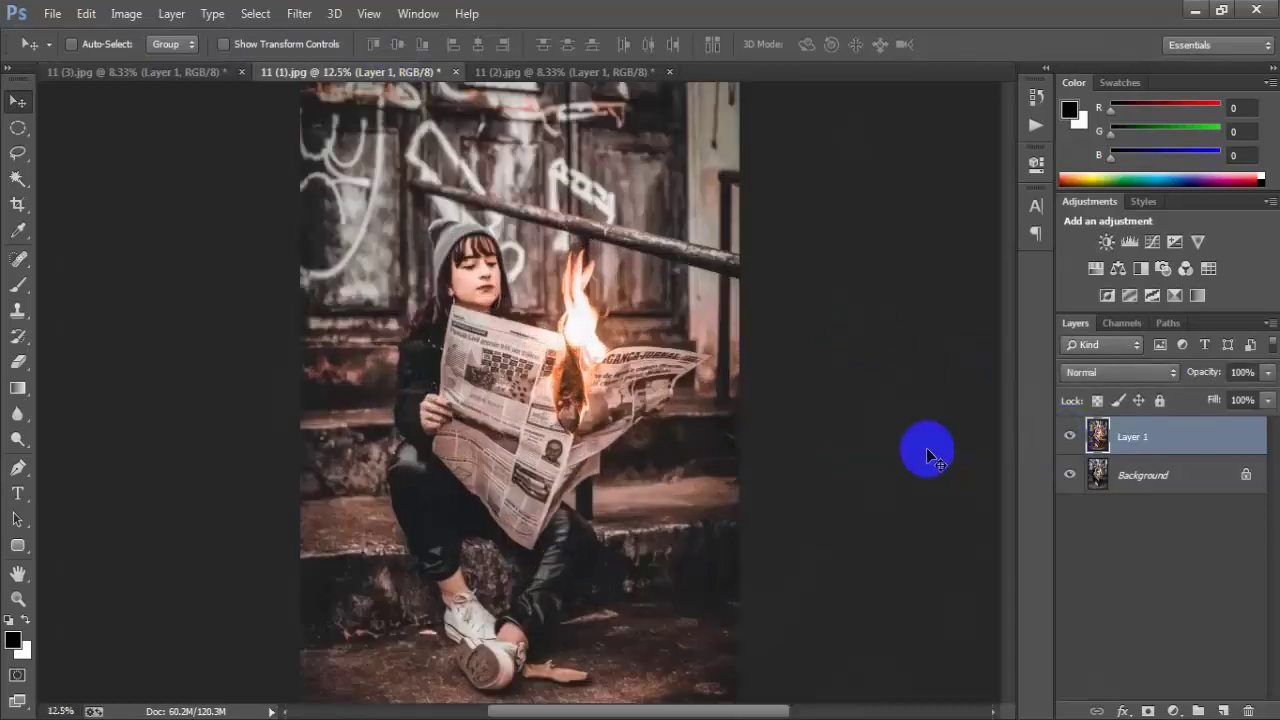
pyautogui.click(1069, 437)
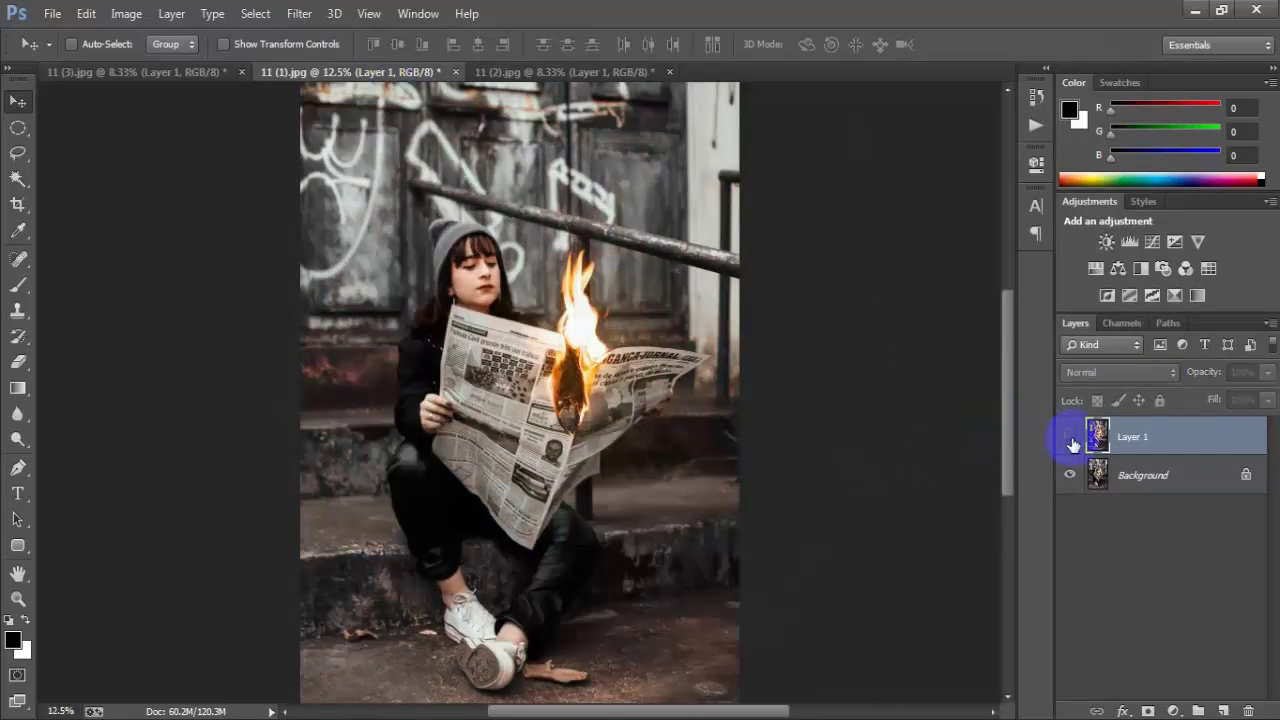
pyautogui.click(541, 73)
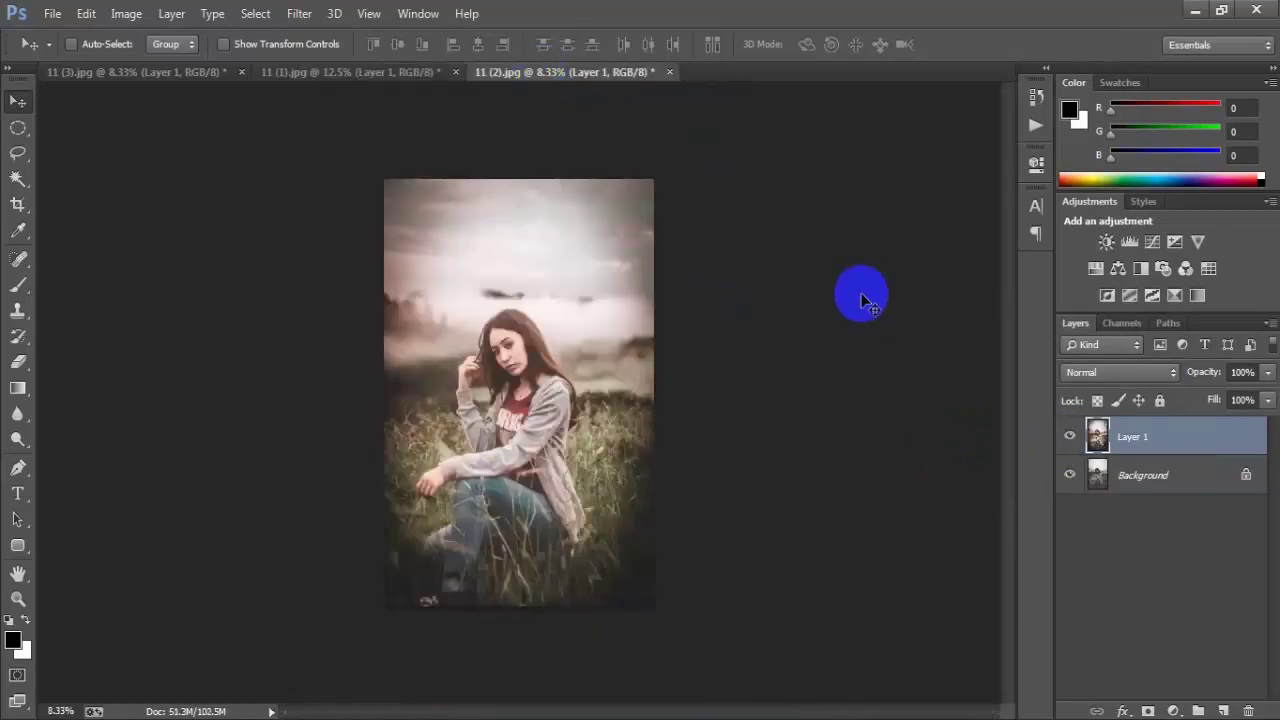
pyautogui.hotkey('ctrl', '+')
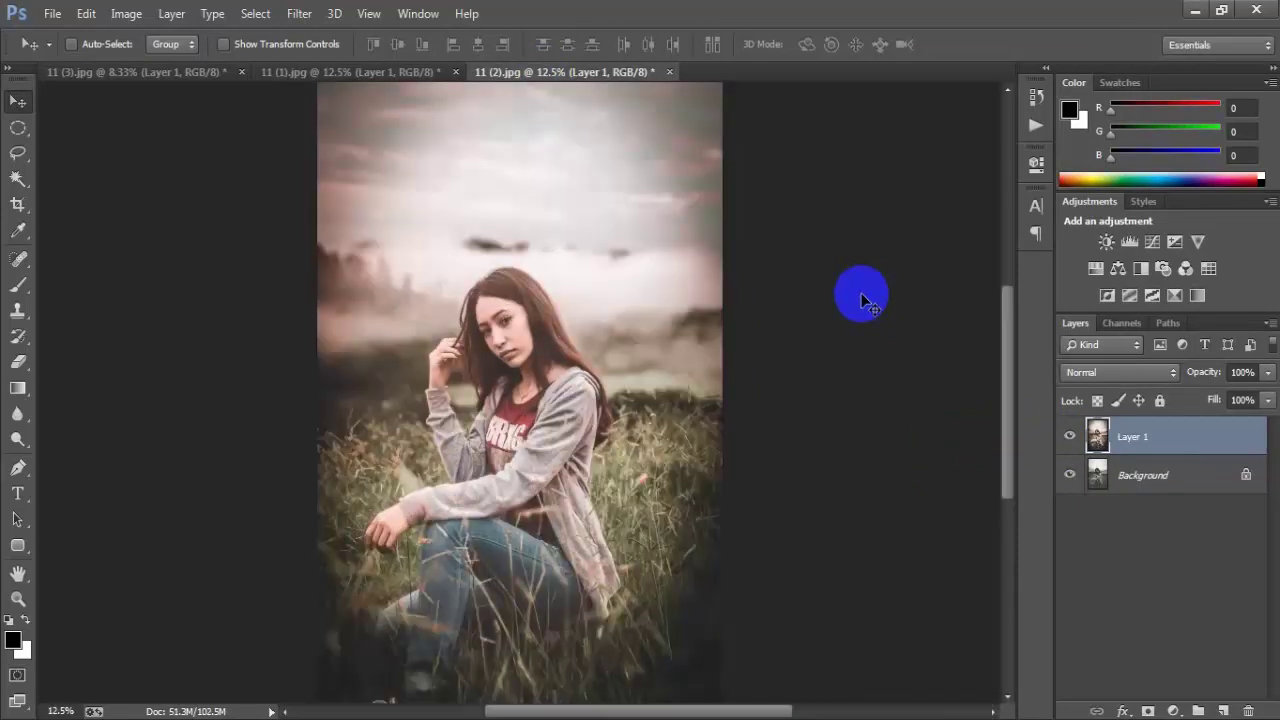
pyautogui.click(1070, 437)
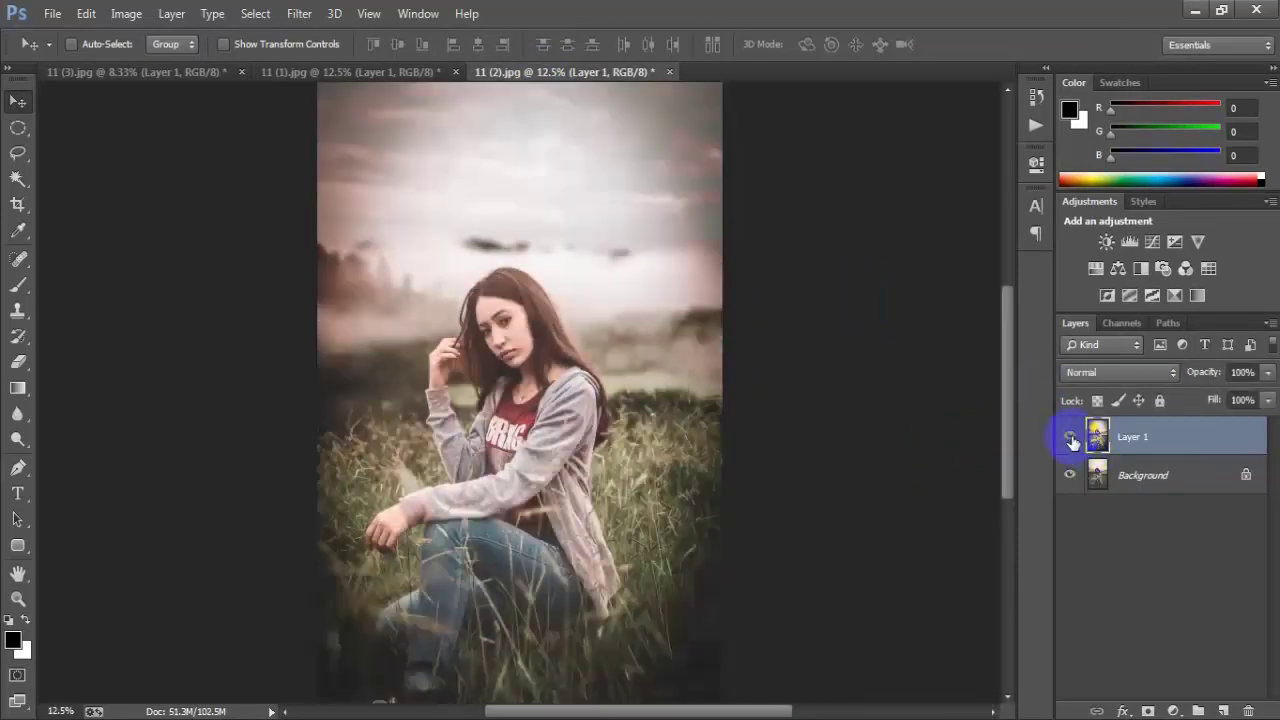
pyautogui.click(1070, 437)
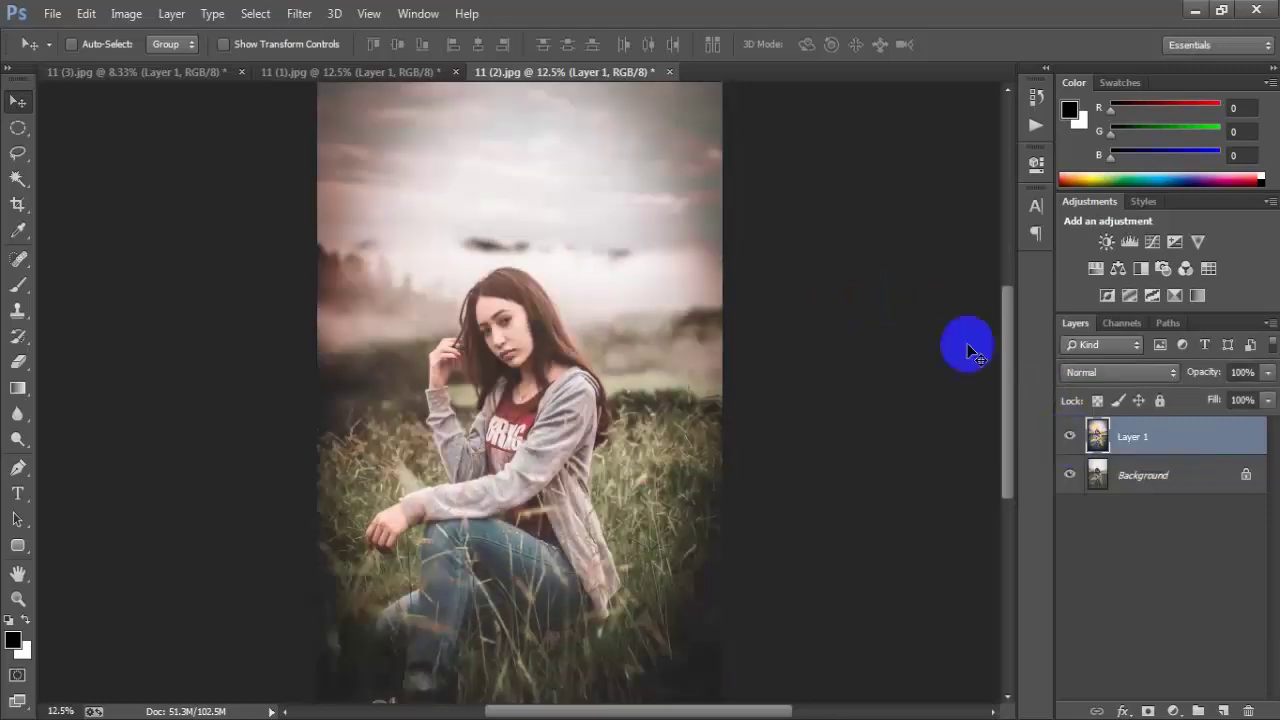
pyautogui.click(355, 72)
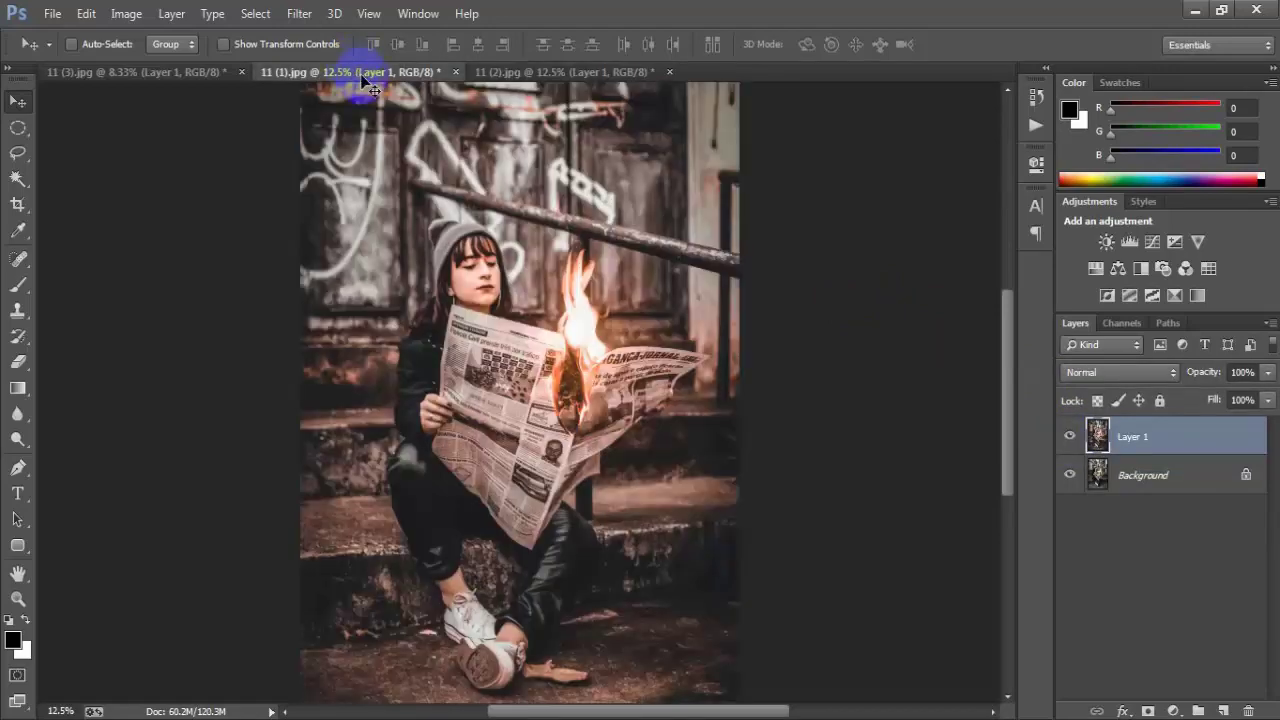
pyautogui.click(1068, 437)
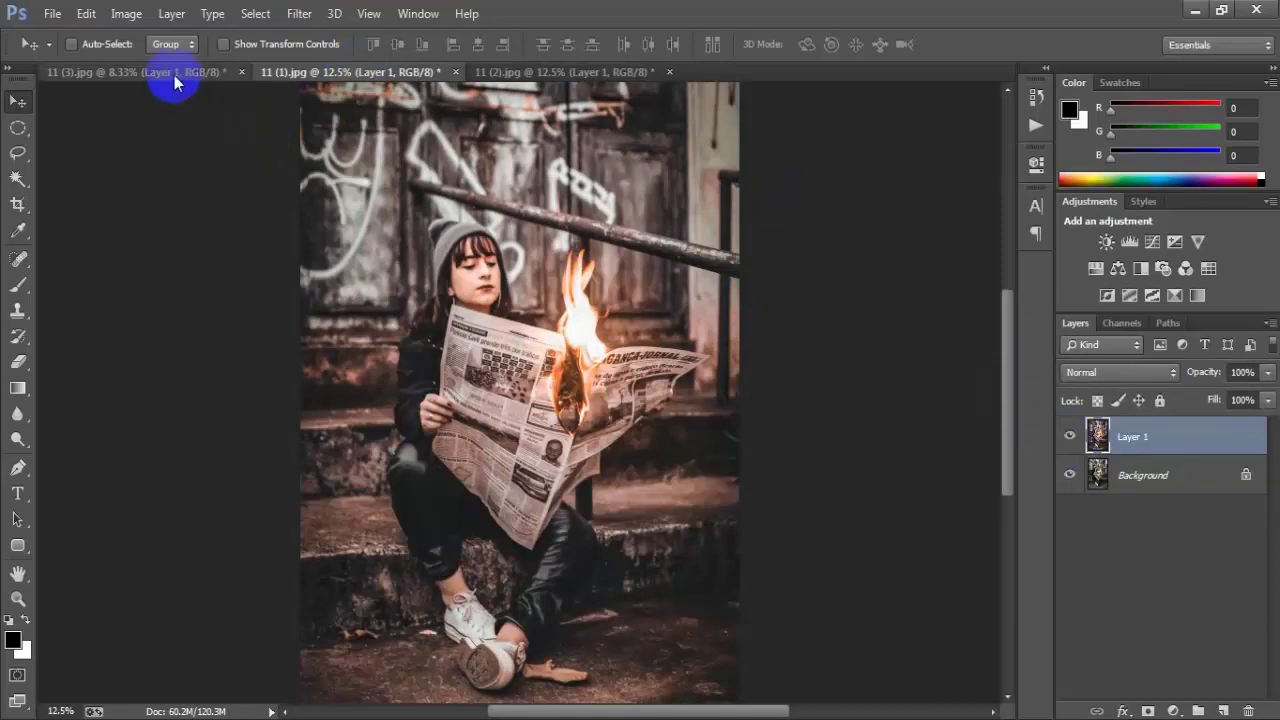
pyautogui.click(165, 72)
pyautogui.hotkey('ctrl', '+')
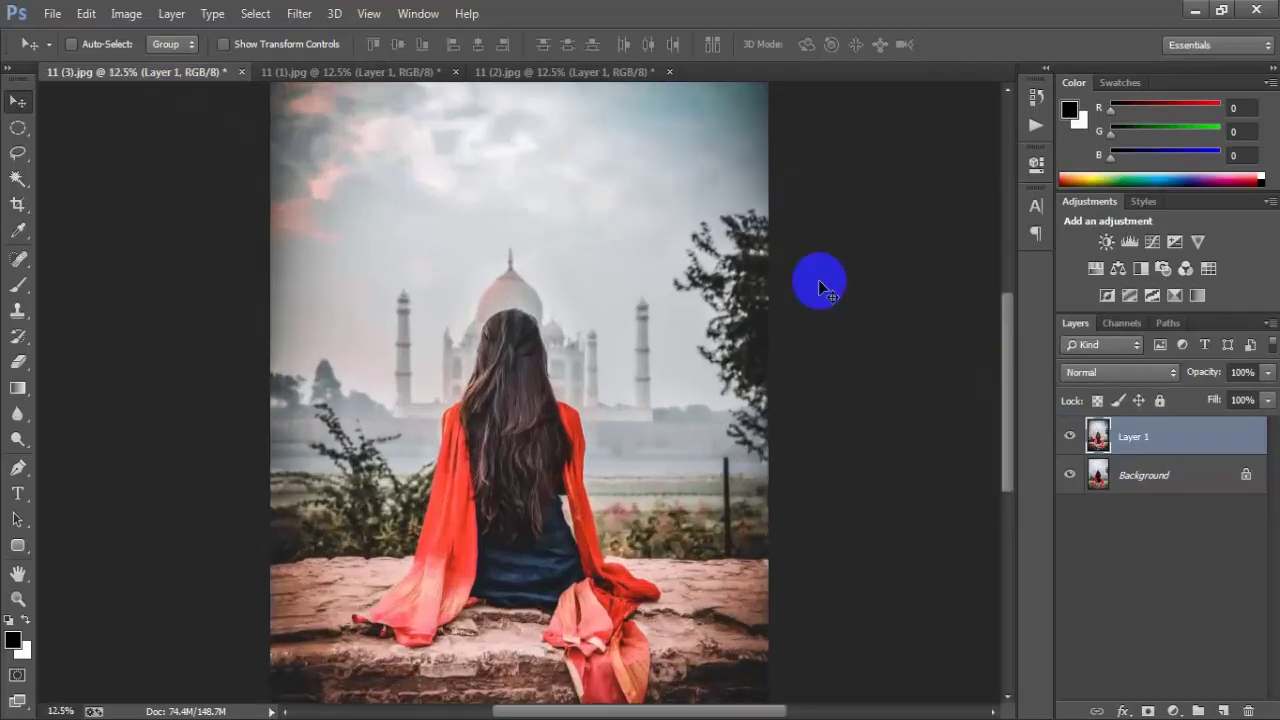
pyautogui.click(1068, 437)
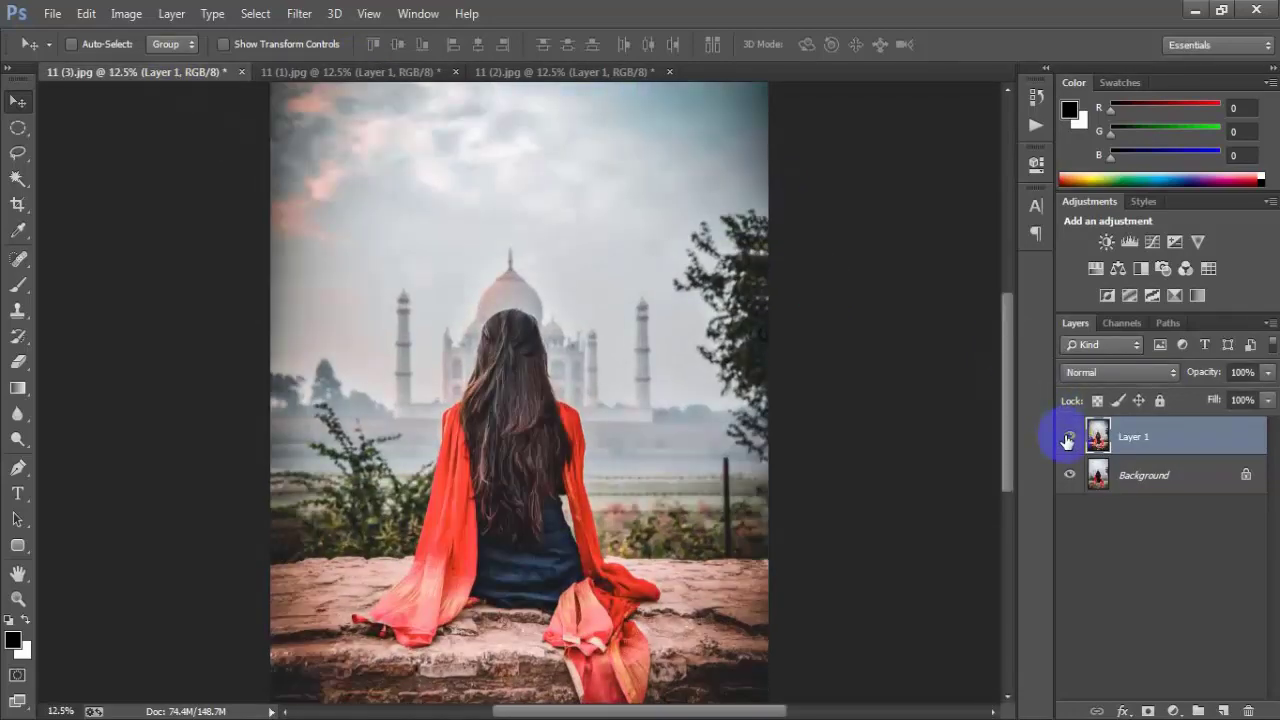
pyautogui.click(1068, 437)
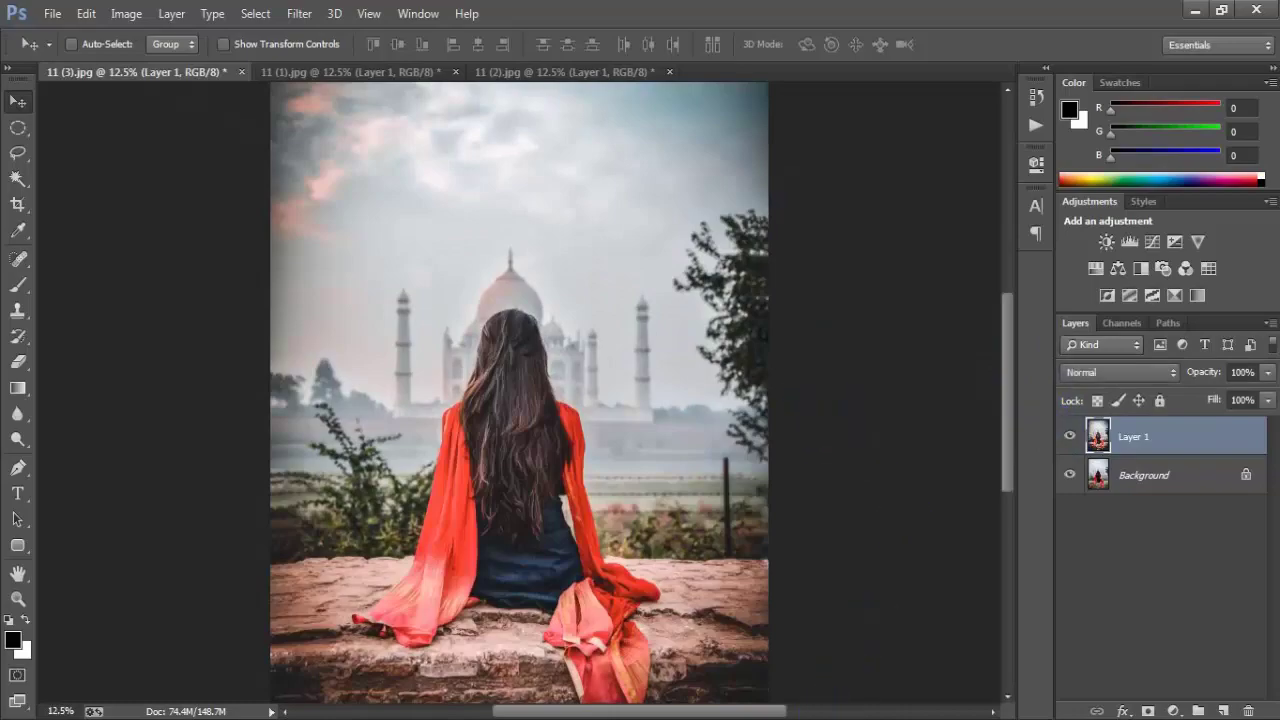